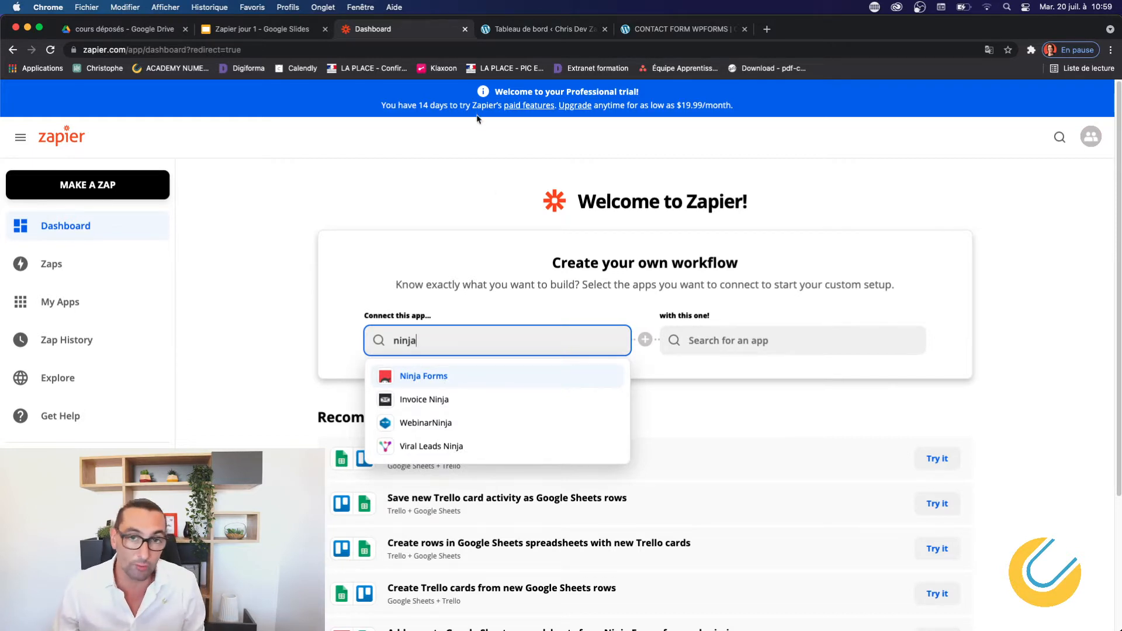
Correct the 'mon choix' slide to read 'autres alternatives', then return to slide 26, Exercice 1.
click(249, 30)
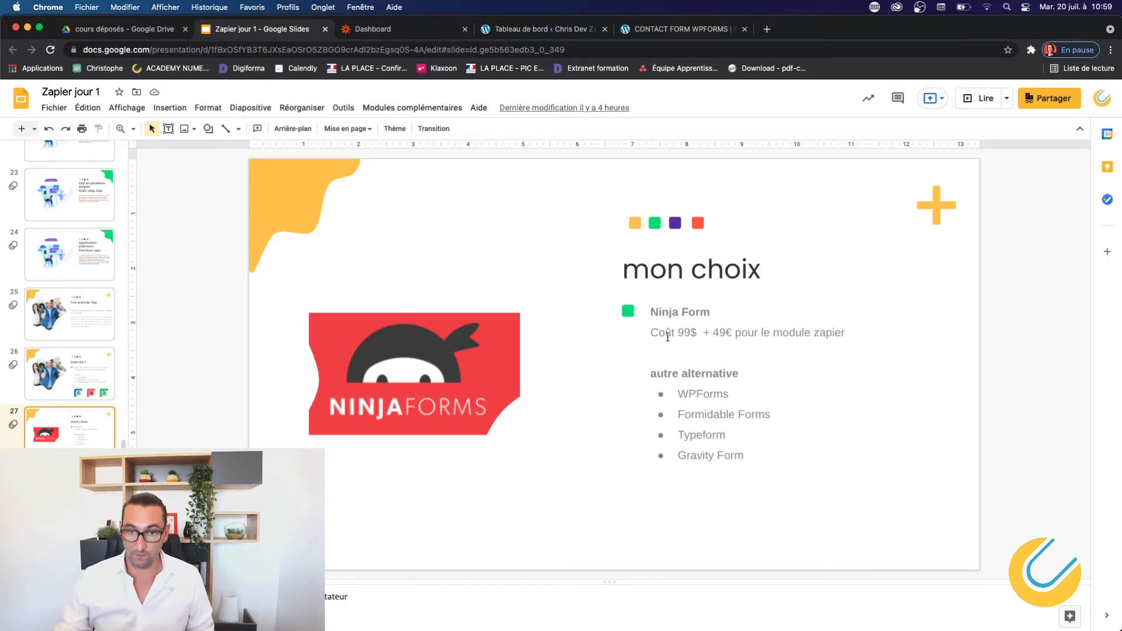
click(676, 374)
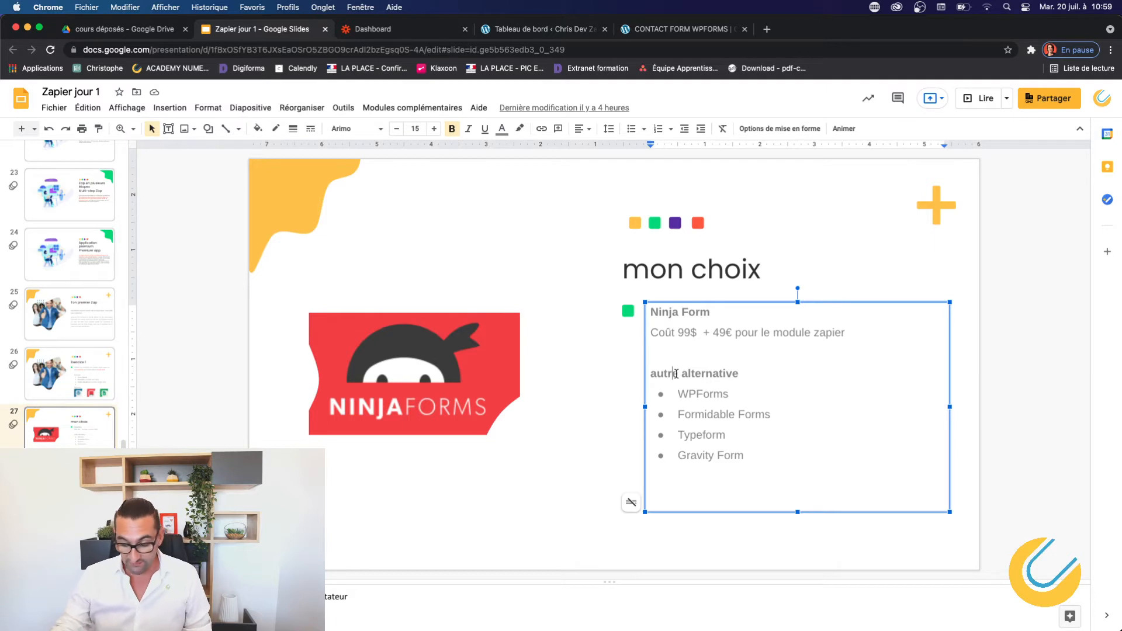
text(s)
key(Right)
key(Right)
key(Right)
key(Right)
key(Right)
key(Right)
key(Right)
key(Right)
key(Right)
key(Right)
key(Right)
key(Right)
text(s)
click(1015, 394)
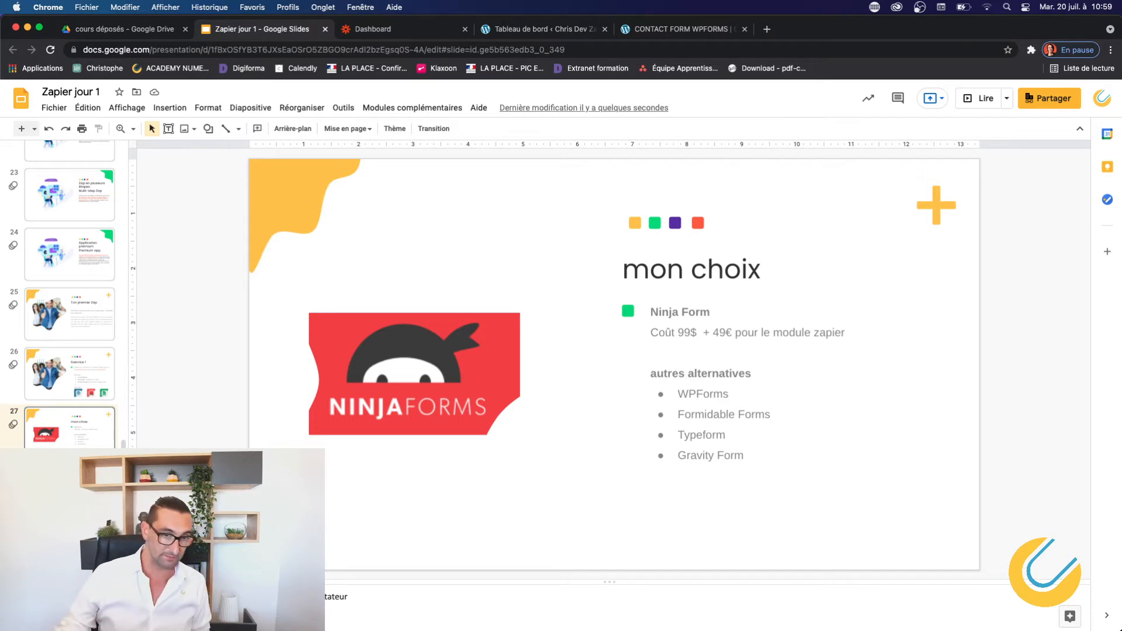
click(69, 391)
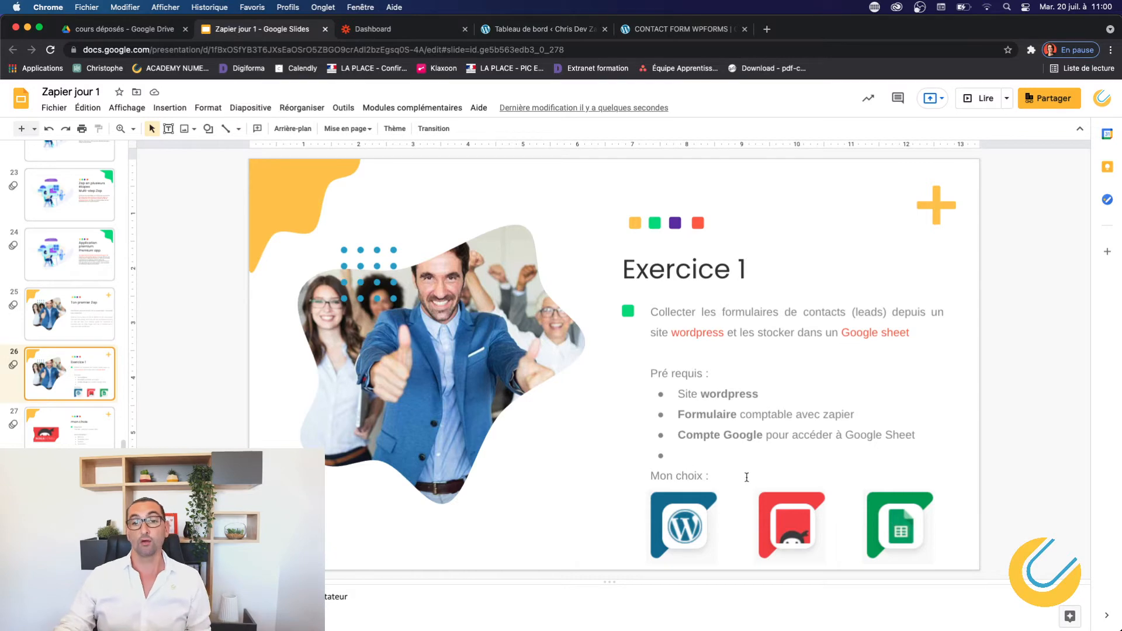
Scroll through the live contact form page, then go back to the Tableau de bord admin tab.
click(550, 28)
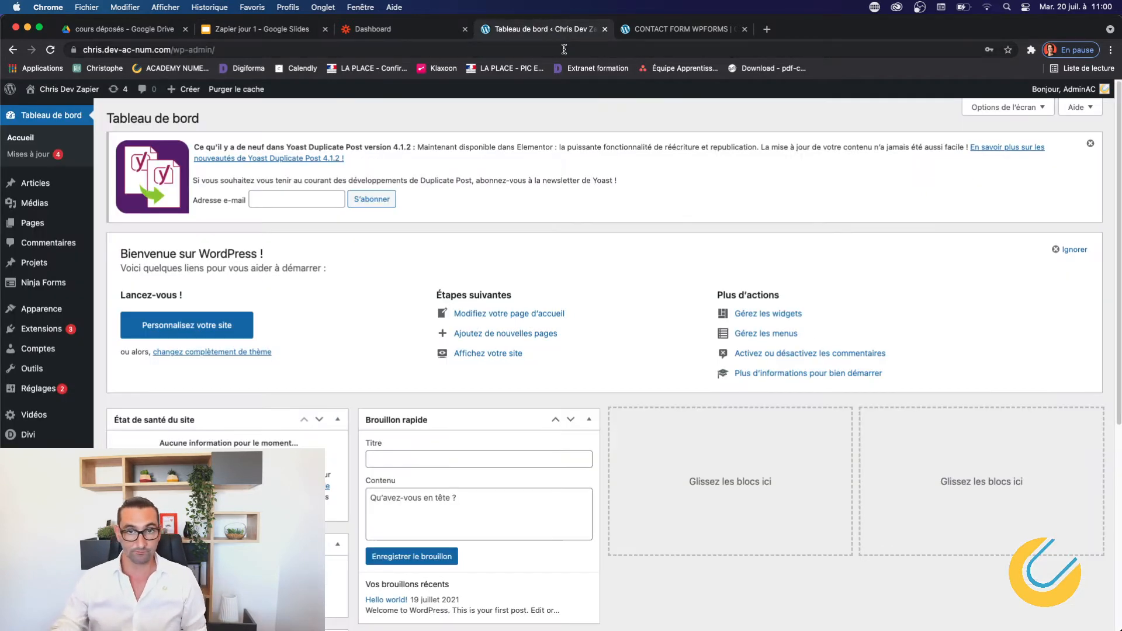
click(663, 29)
scroll(621, 304, down, 6)
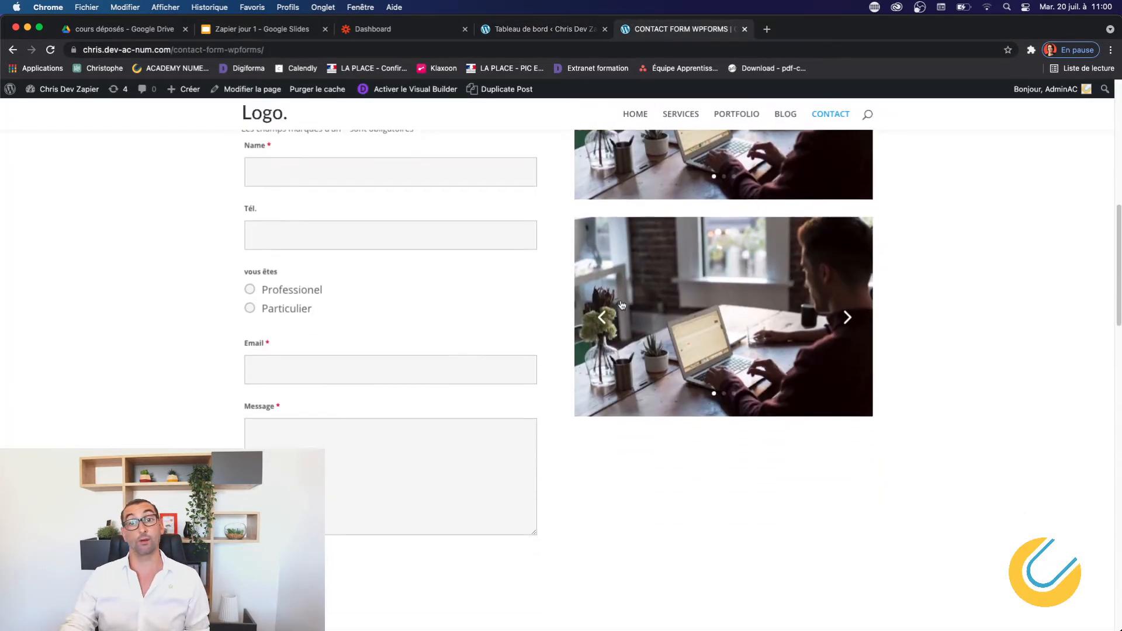
scroll(621, 307, up, 6)
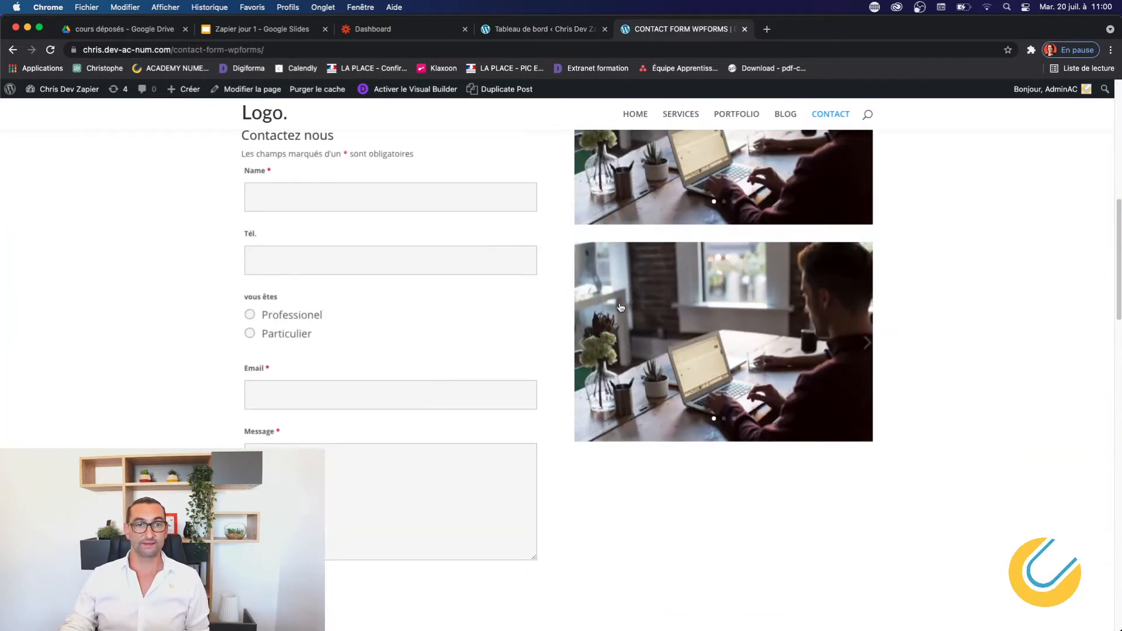
click(528, 29)
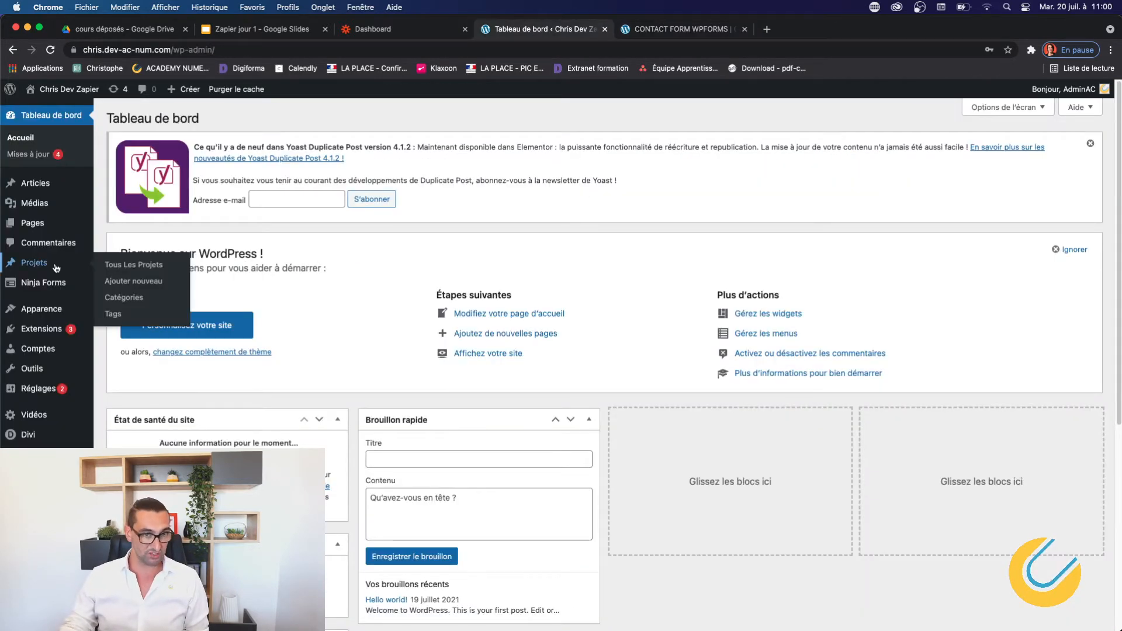
mouse_move(33, 282)
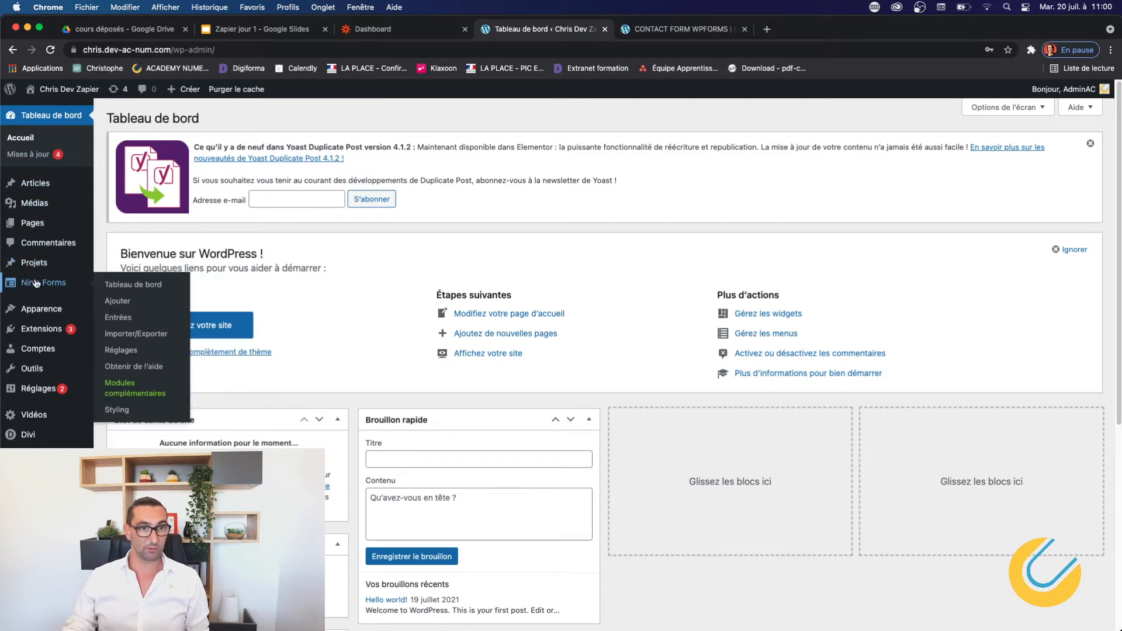
Open the Contactez nous form from the Ninja Forms dashboard and glance at the addable field types.
click(131, 285)
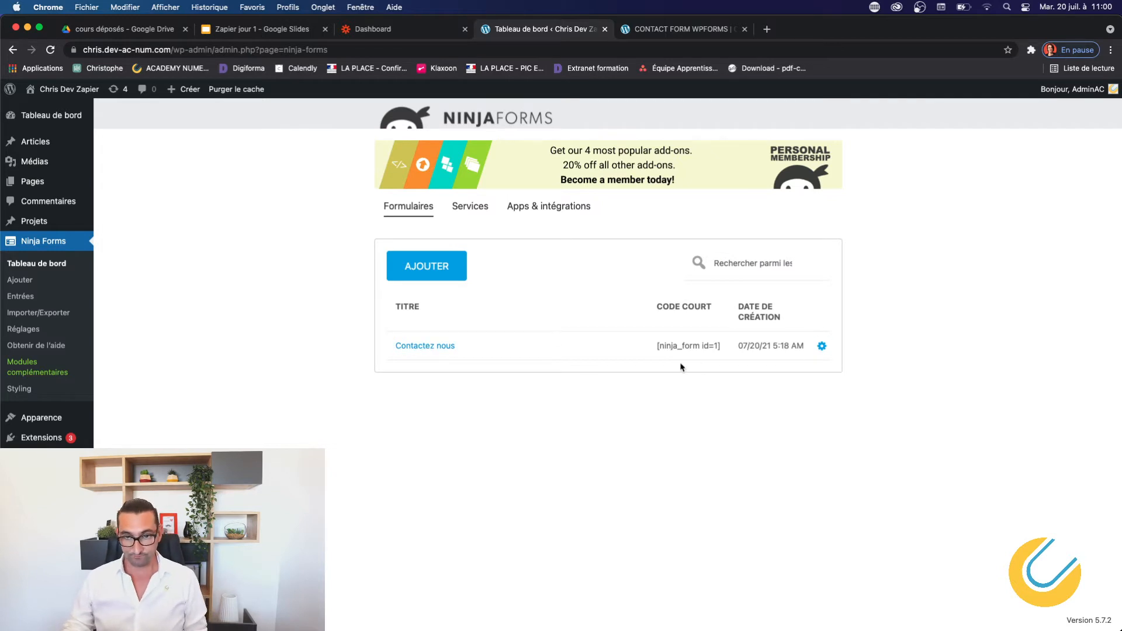
click(435, 348)
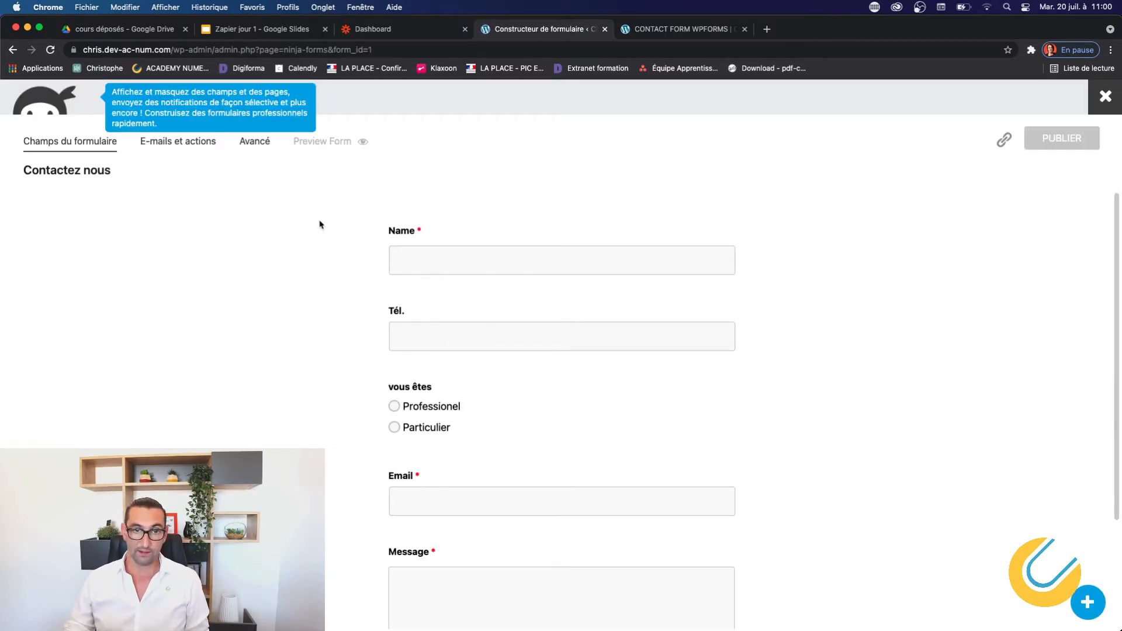
click(1088, 603)
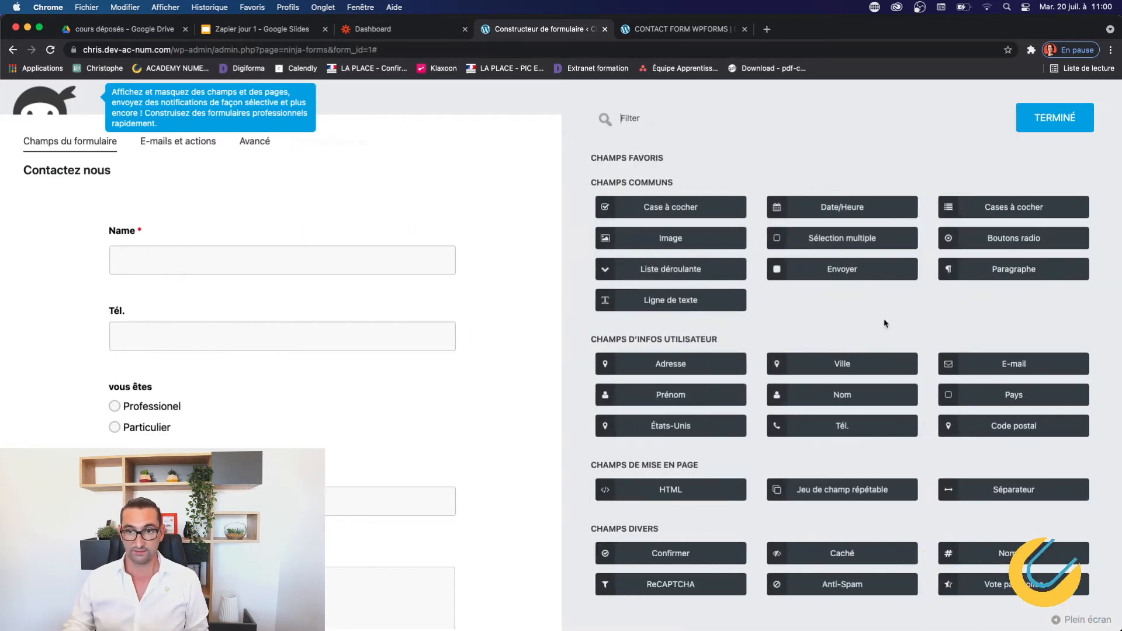
click(1052, 129)
Browse the form's E-mails et actions and Avancé tabs, then return to its fields.
click(194, 143)
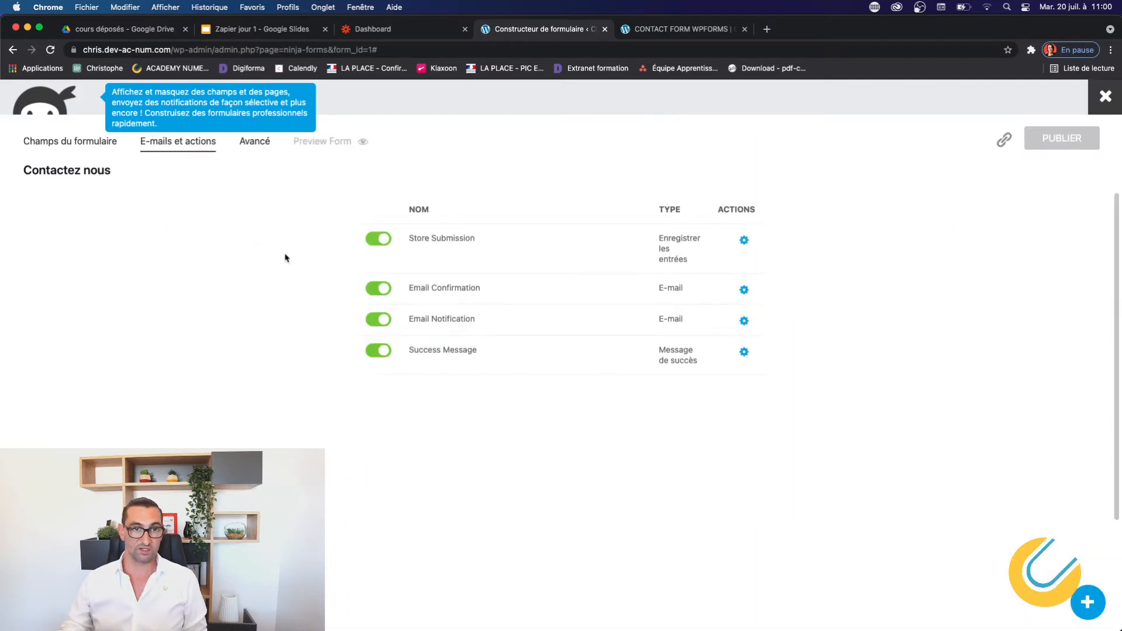
click(261, 148)
click(180, 150)
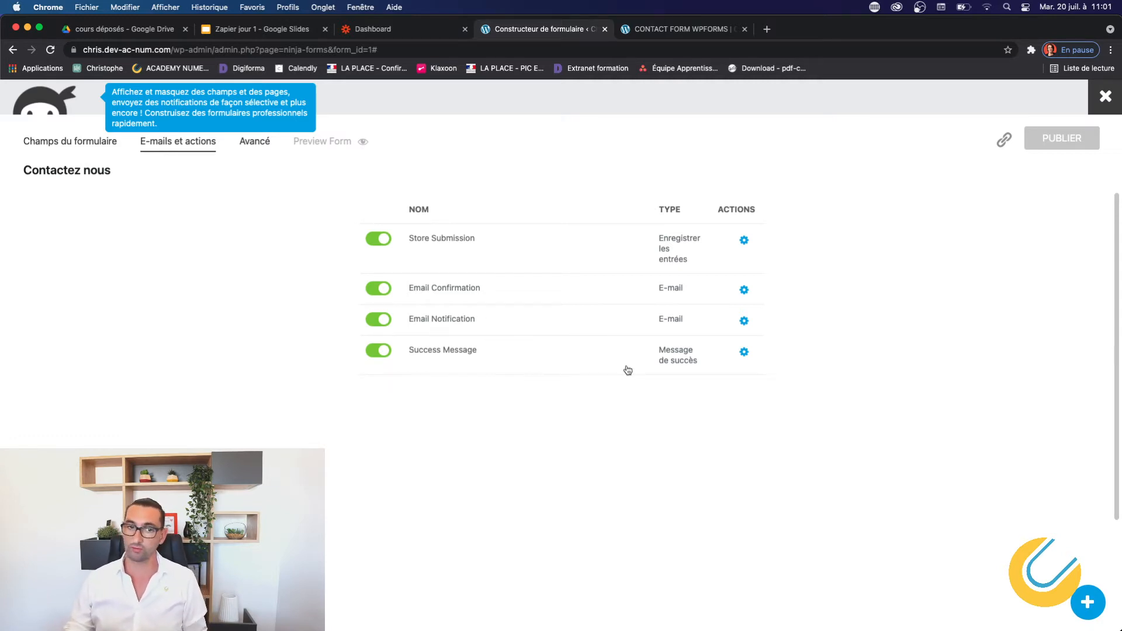
click(99, 150)
click(698, 29)
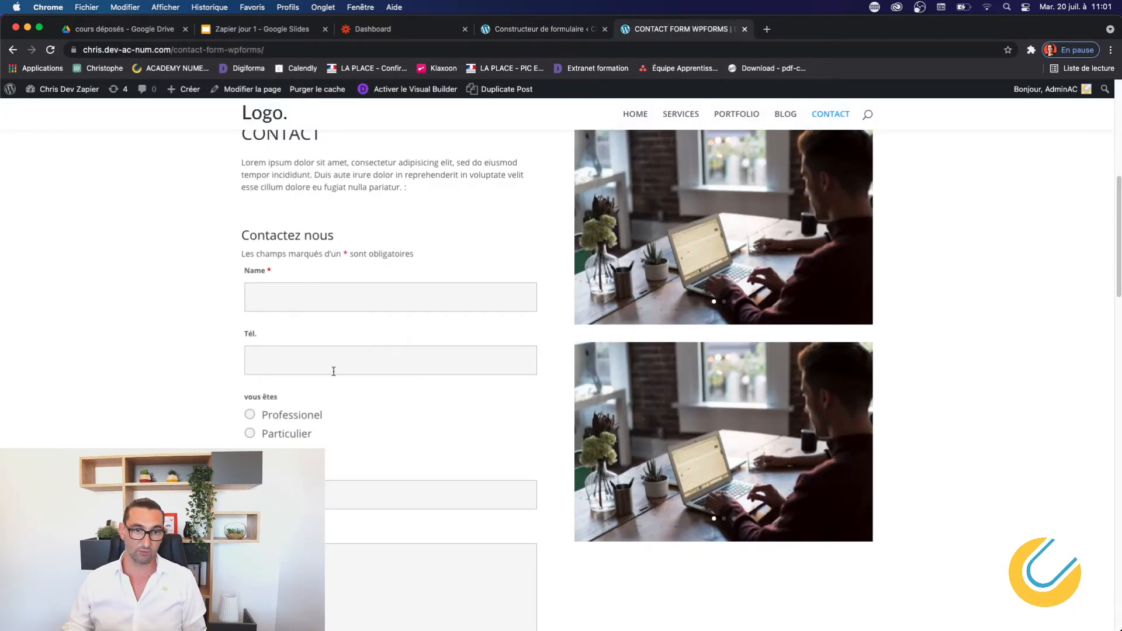
scroll(334, 375, up, 2)
scroll(334, 374, down, 3)
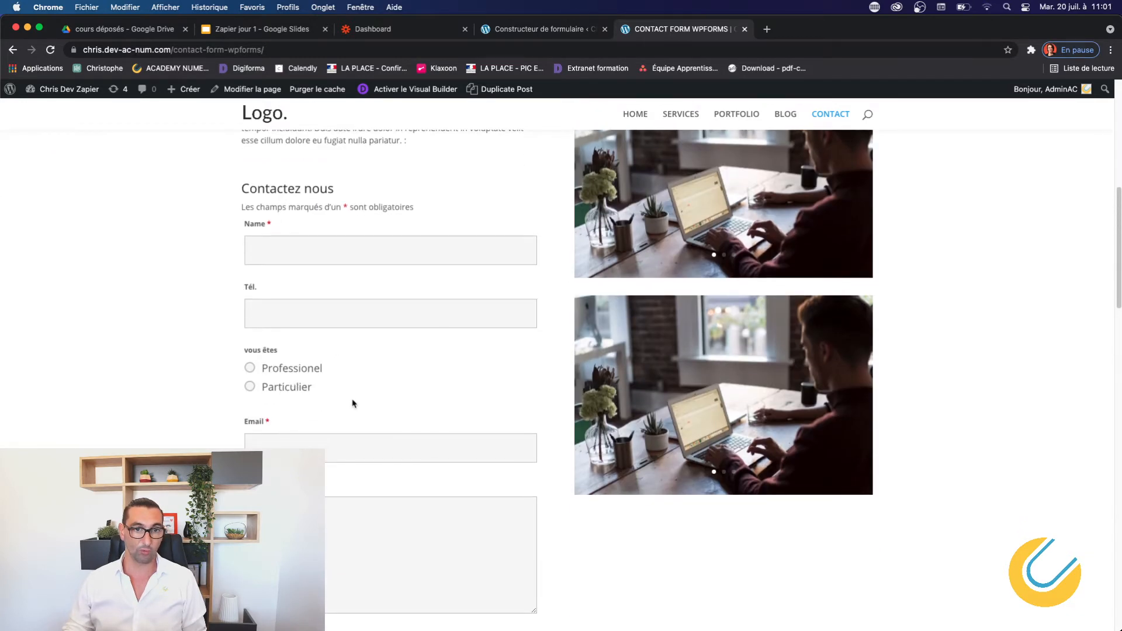
click(334, 437)
click(460, 509)
scroll(419, 385, down, 10)
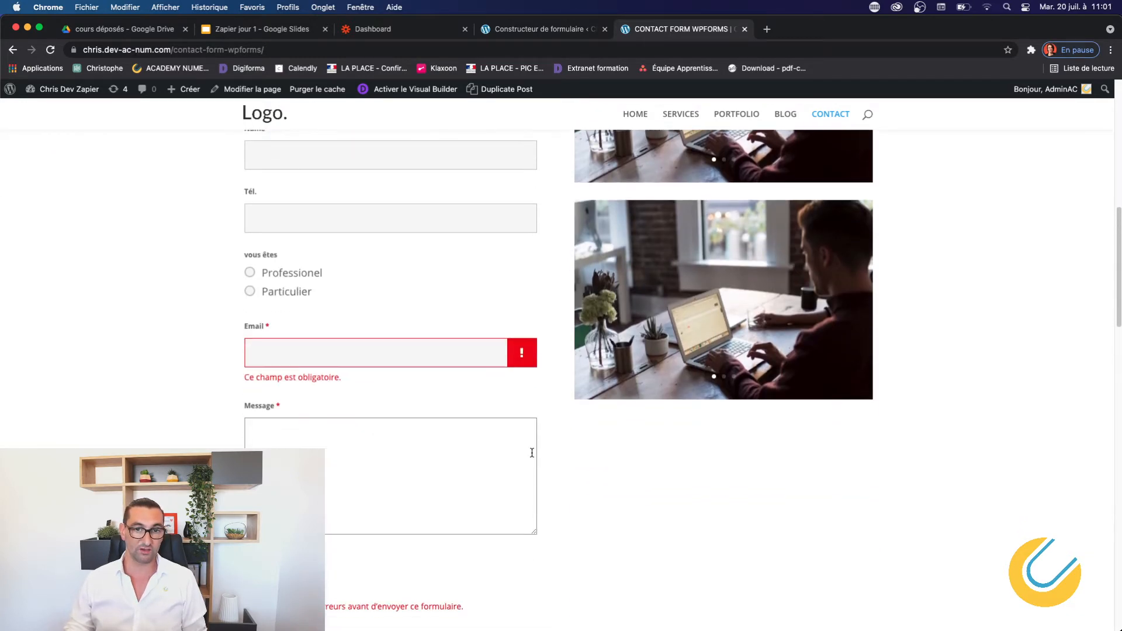
scroll(418, 385, up, 10)
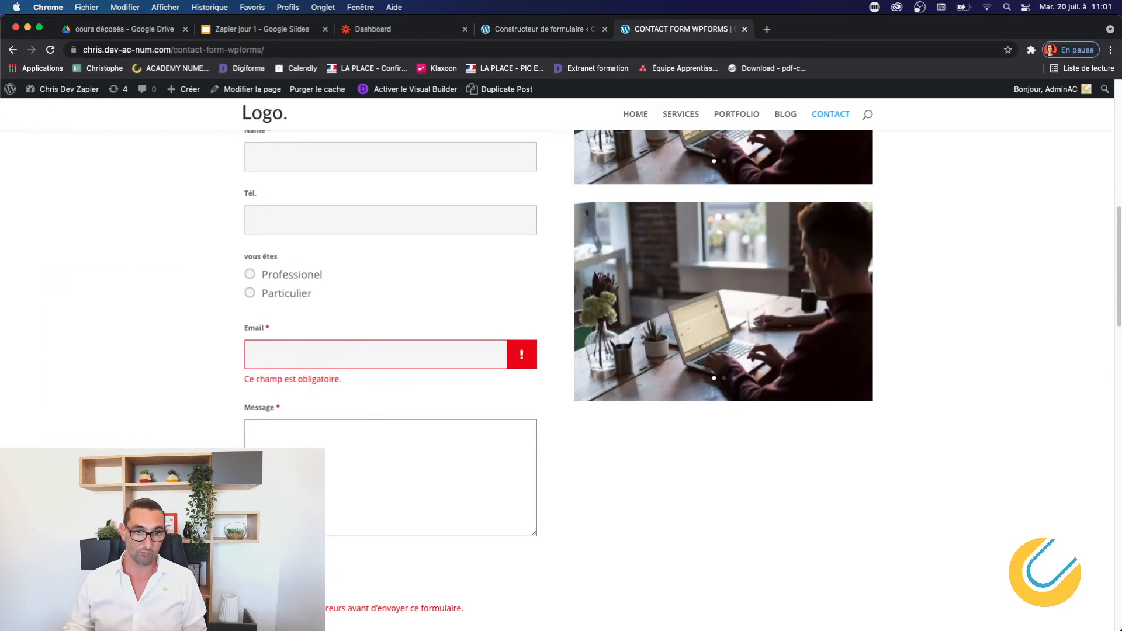
click(533, 31)
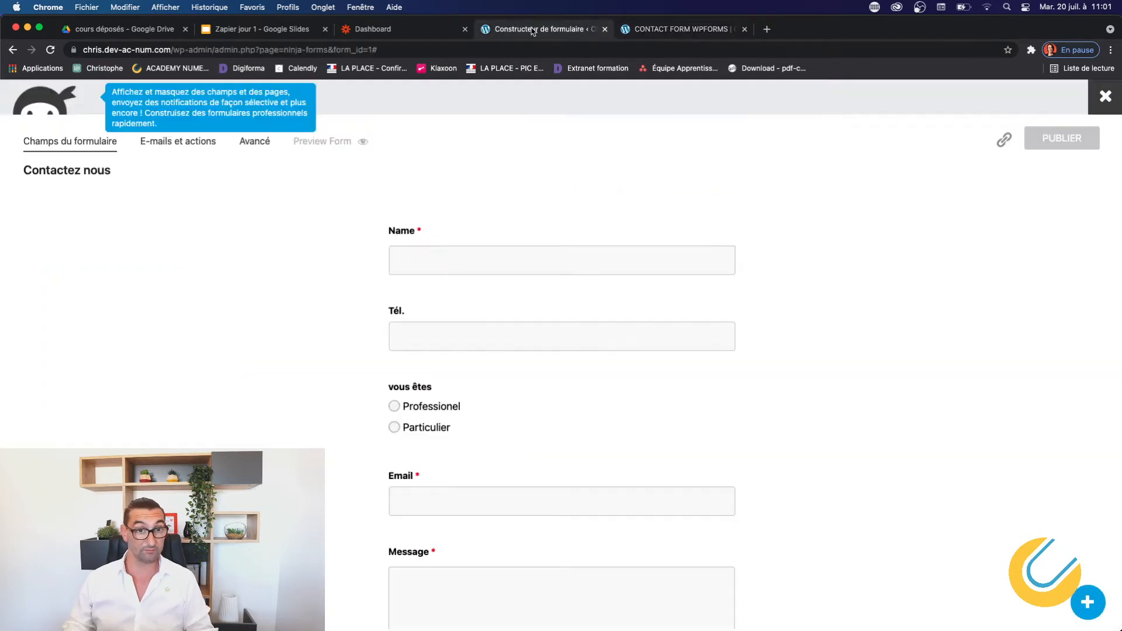
Add a Zapier action under the Contactez nous form's E-mails et actions.
click(196, 153)
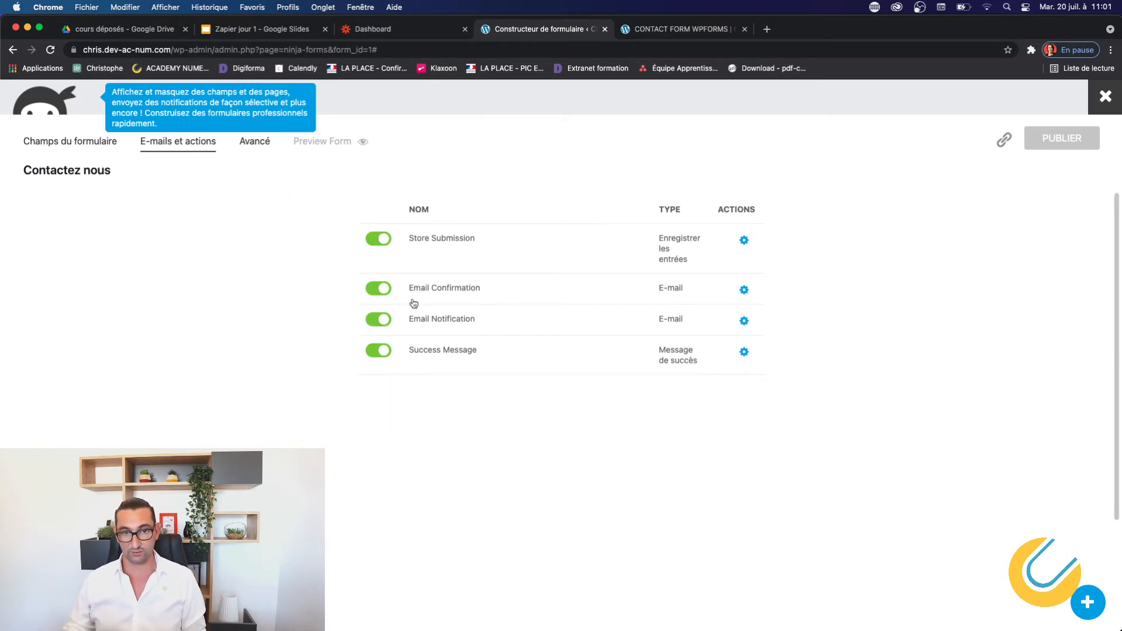
click(1087, 602)
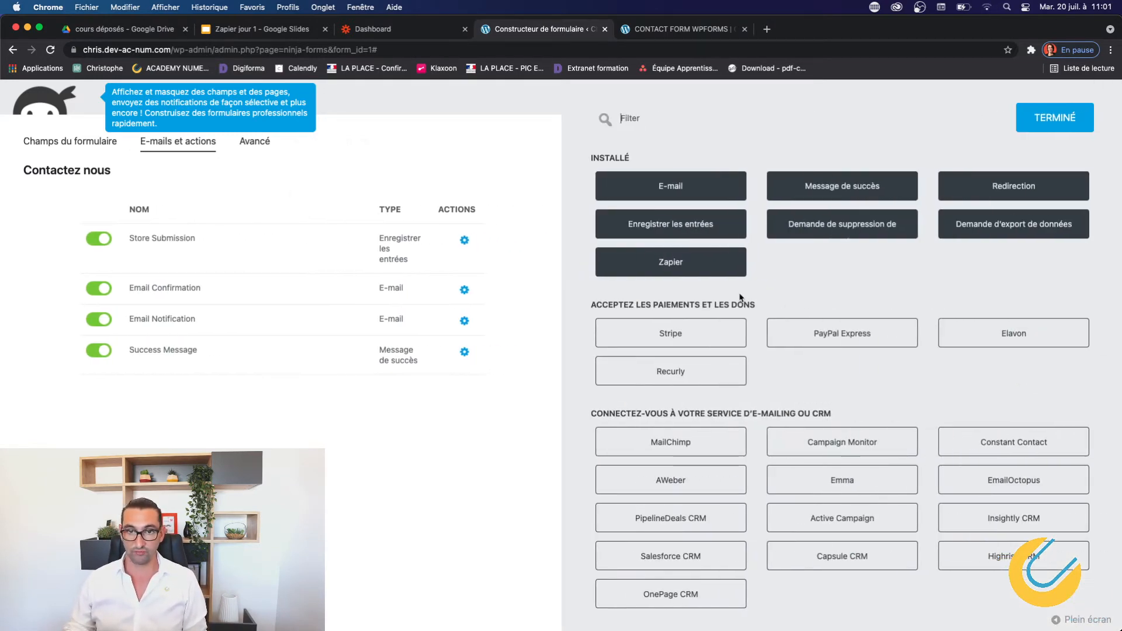
click(670, 262)
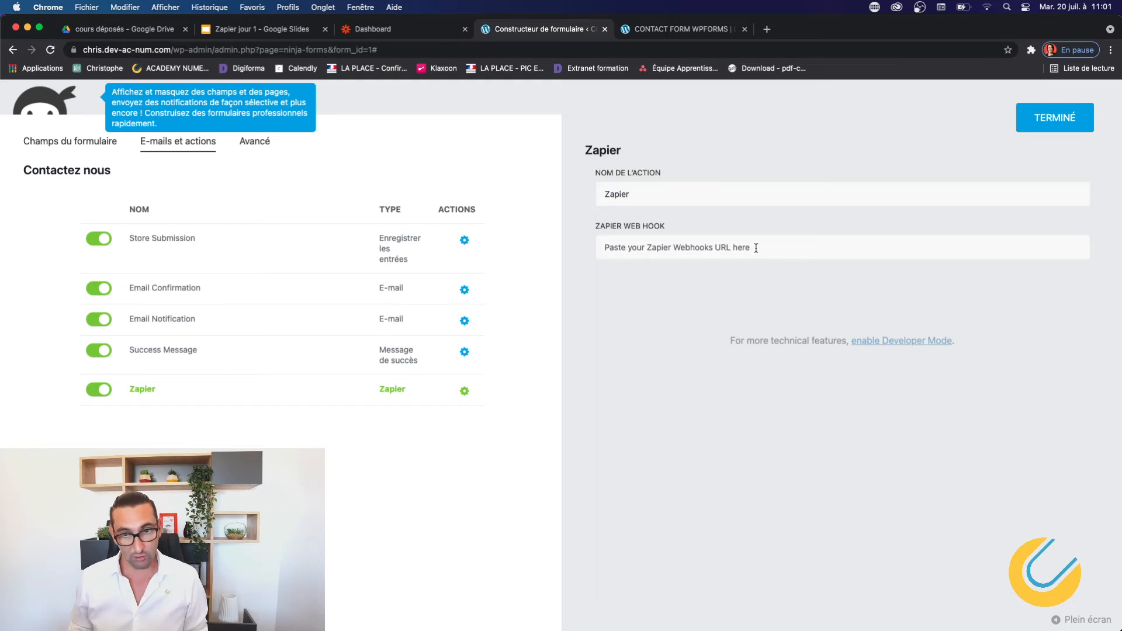
click(1041, 118)
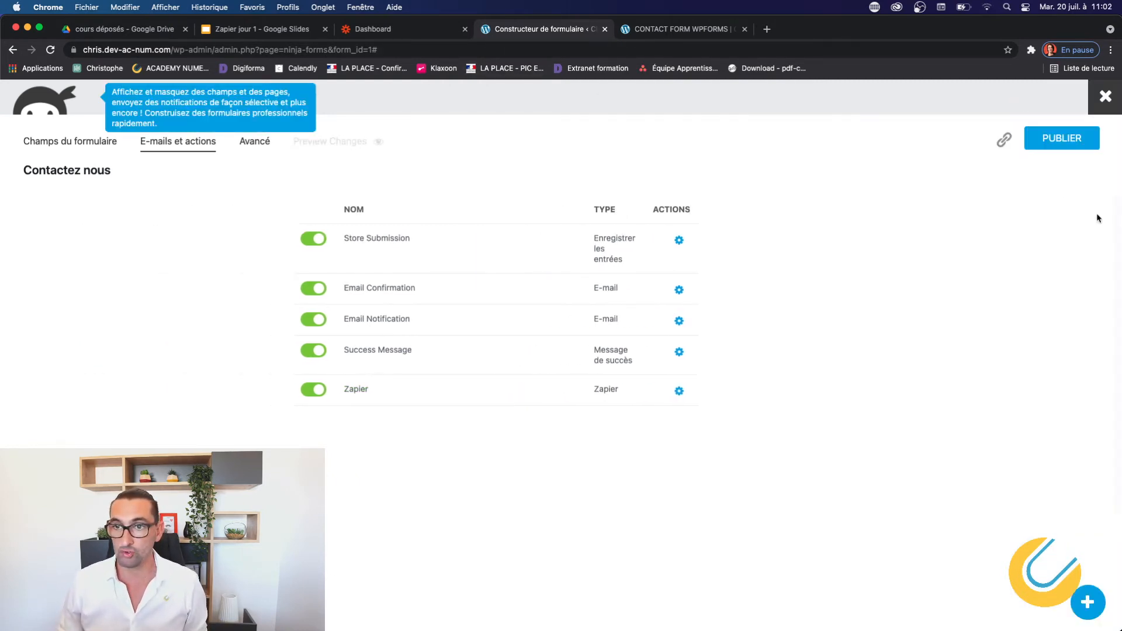
Close the form builder, confirming Quitter in the leave-page warning.
click(1110, 99)
click(600, 248)
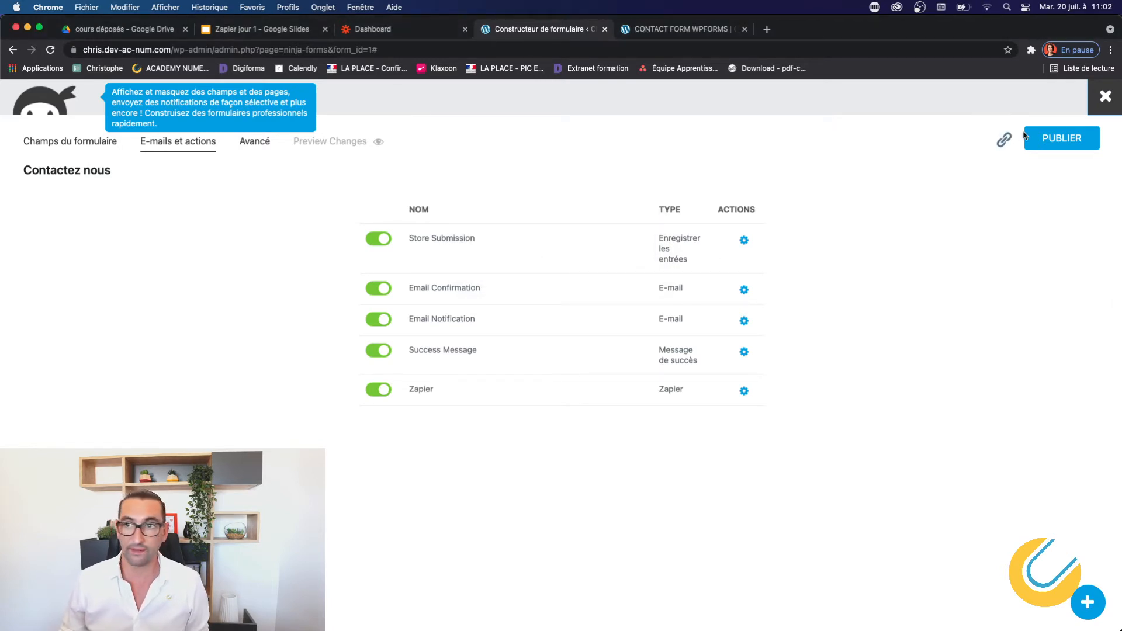
click(1117, 100)
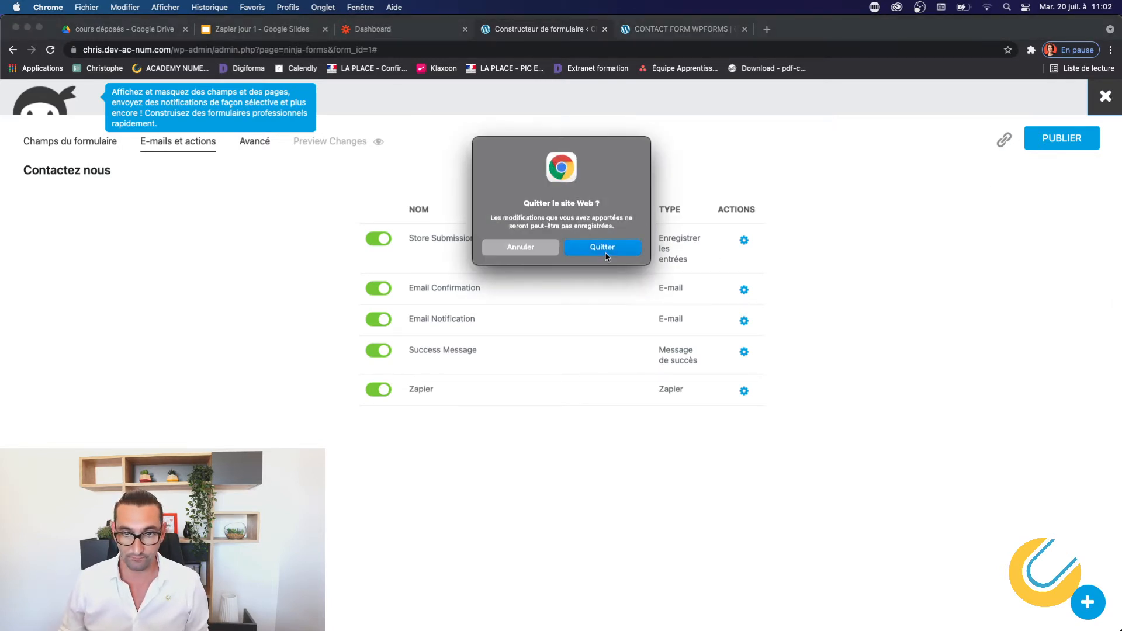
click(637, 256)
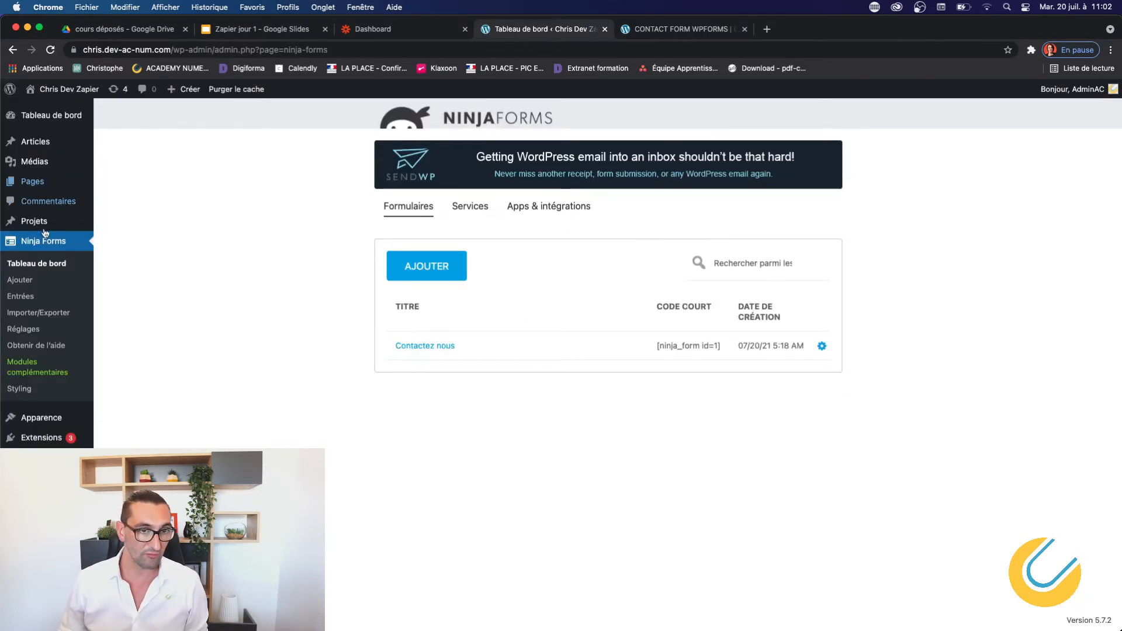
click(23, 330)
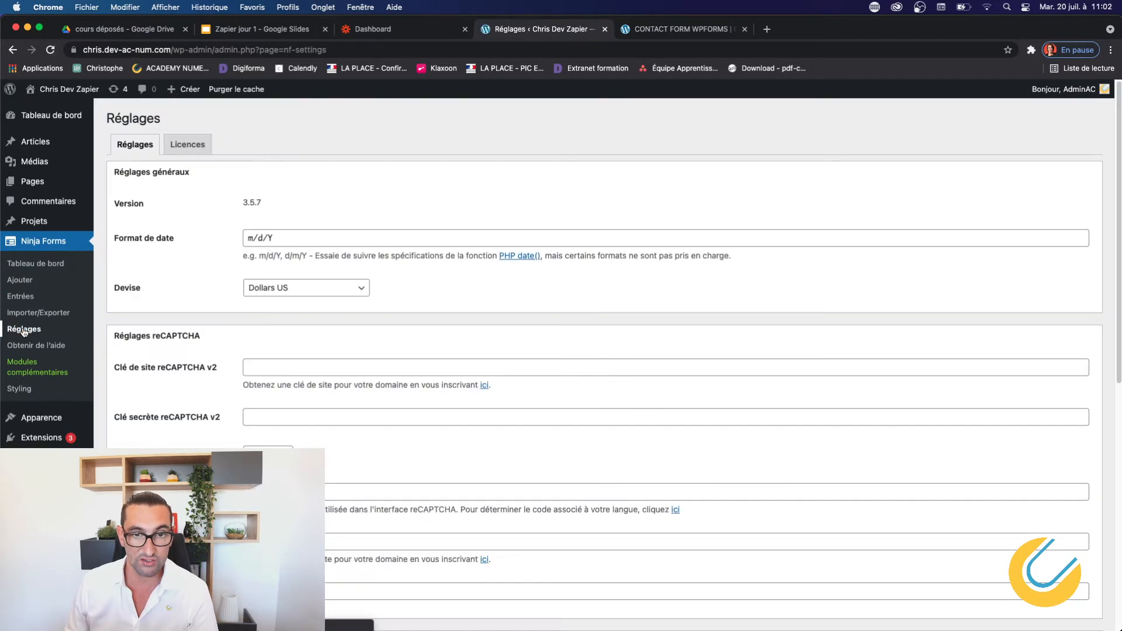
click(180, 151)
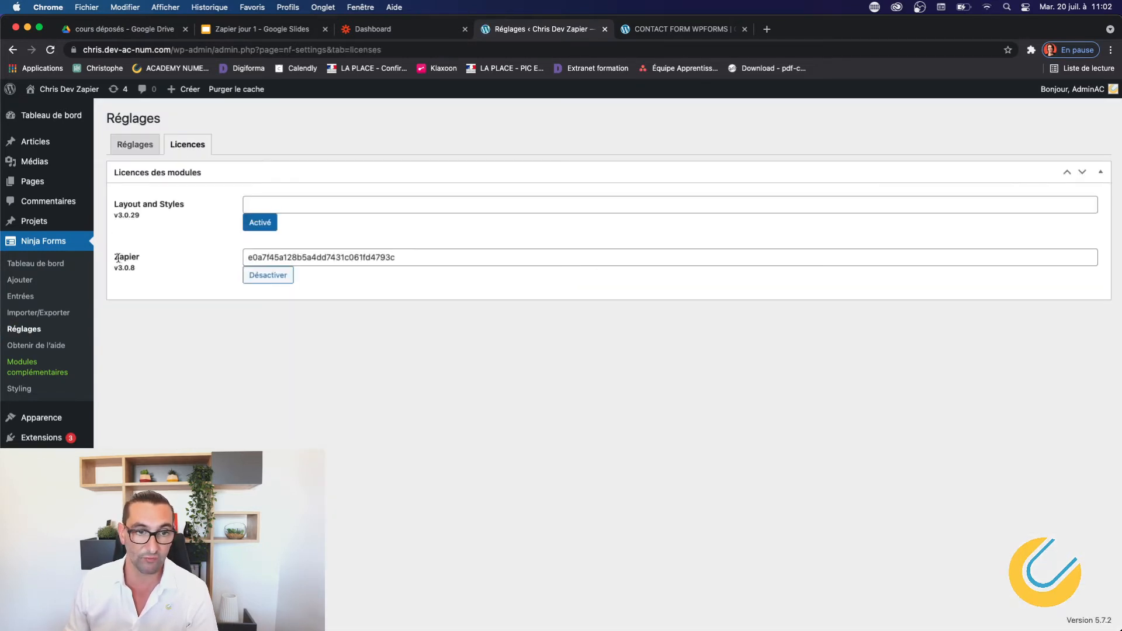
drag(116, 257, 297, 263)
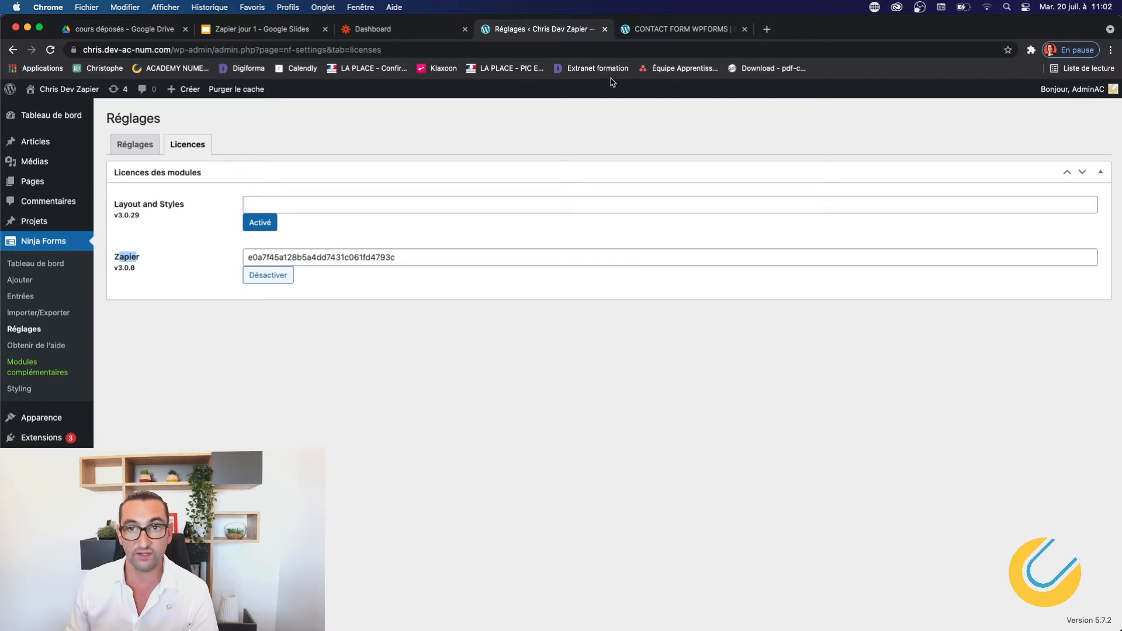
click(48, 265)
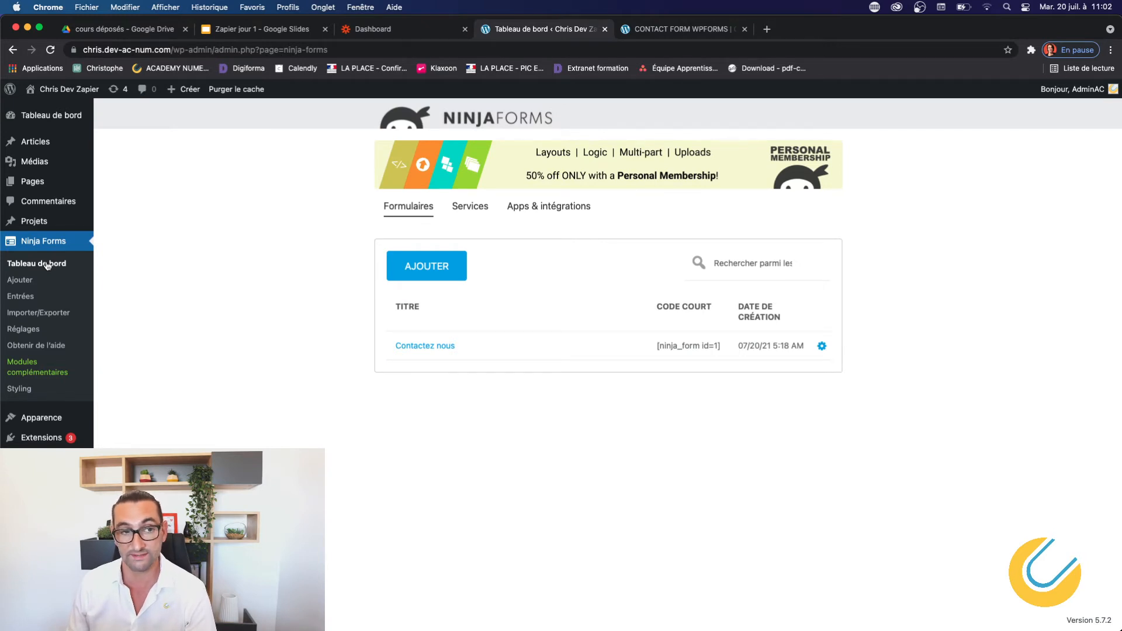
Scroll Apps & intégrations to the Zapier card showing ACTIF, then go to Ninja Forms Réglages.
click(23, 364)
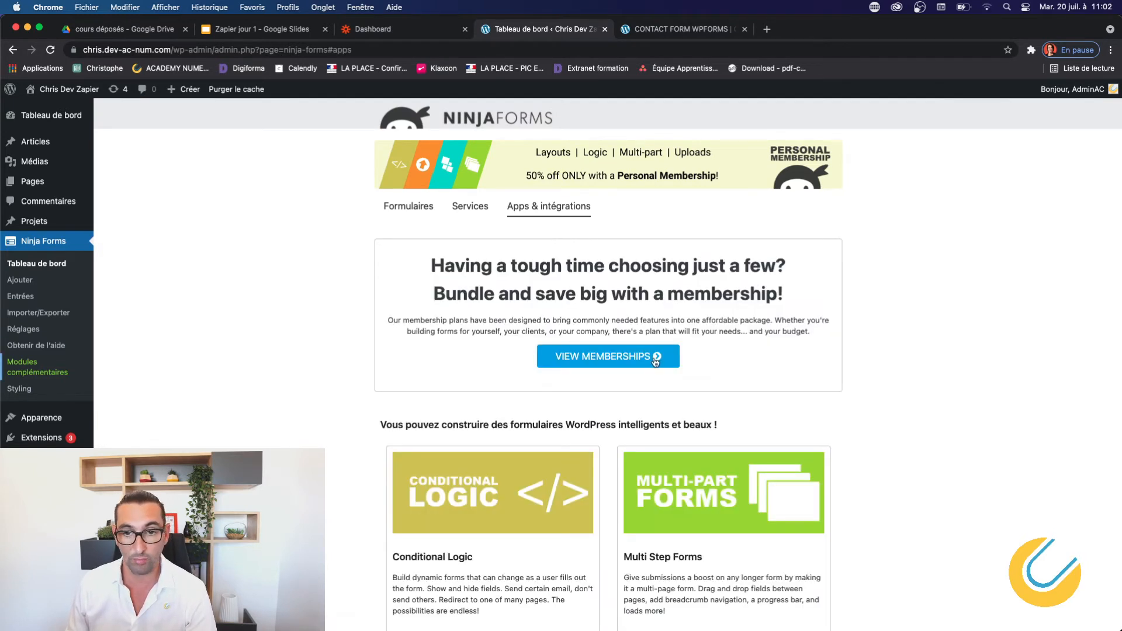
scroll(655, 362, down, 1)
scroll(655, 362, down, 15)
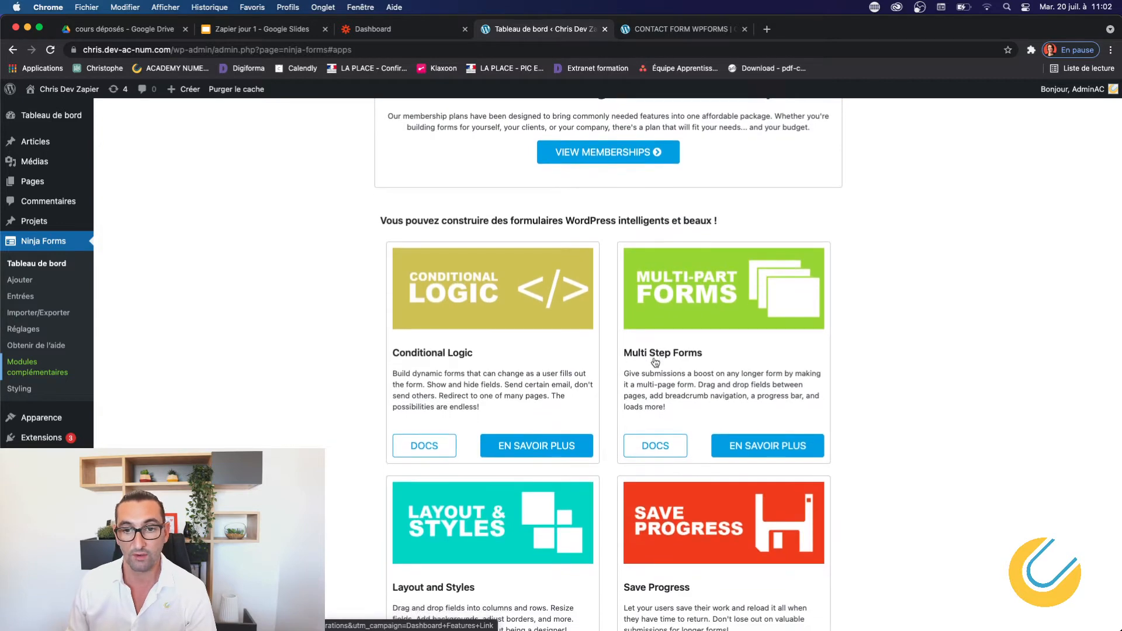
scroll(655, 362, down, 2)
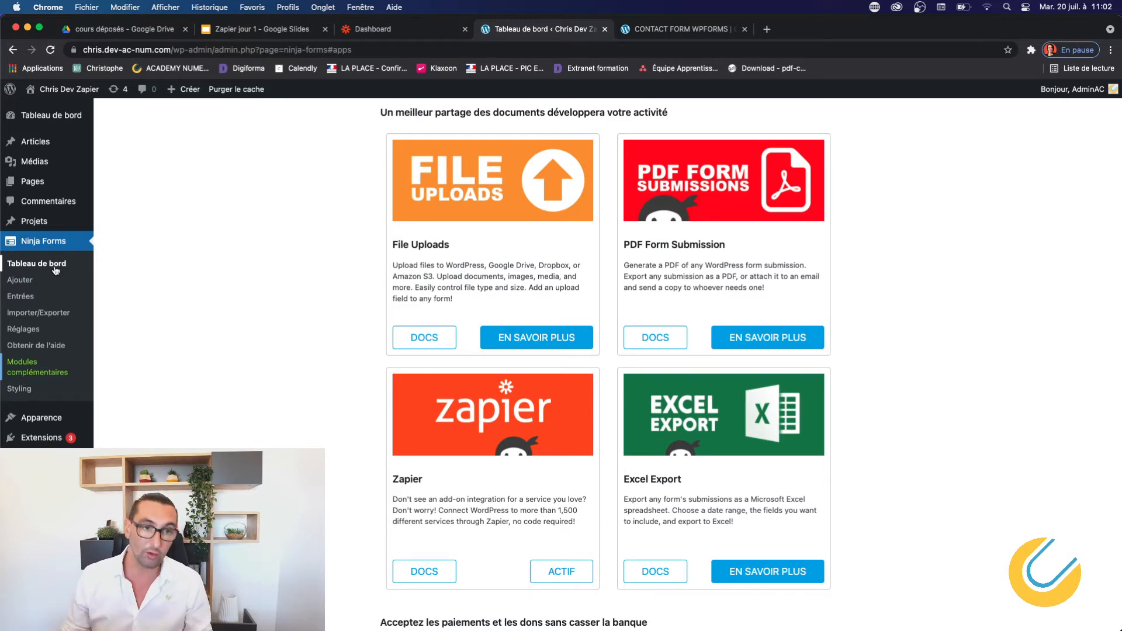
click(31, 330)
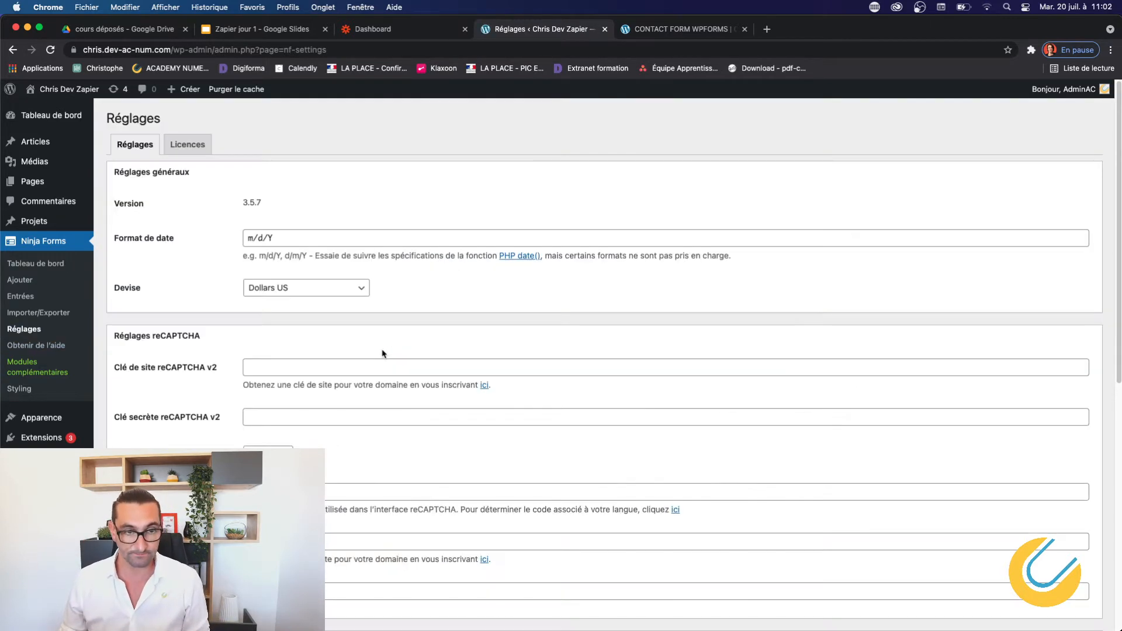
Check the add-on Licences tab, then return to the Ninja Forms forms dashboard.
click(185, 148)
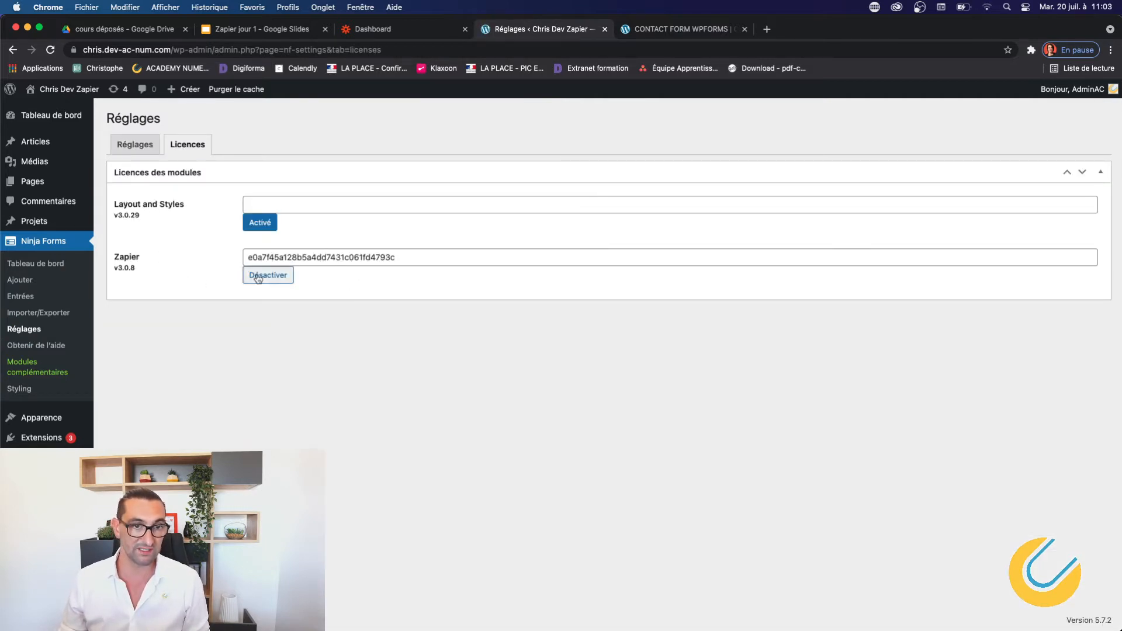
click(53, 264)
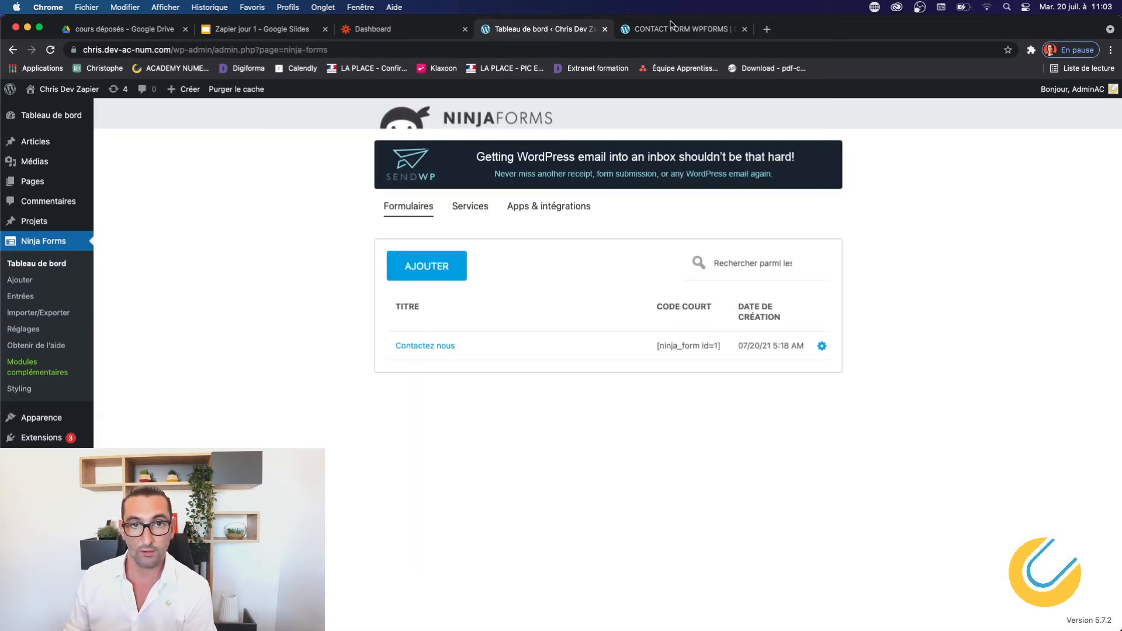
Reopen Contactez nous, list its addable actions including Zapier, then switch to the Zapier dashboard.
click(431, 348)
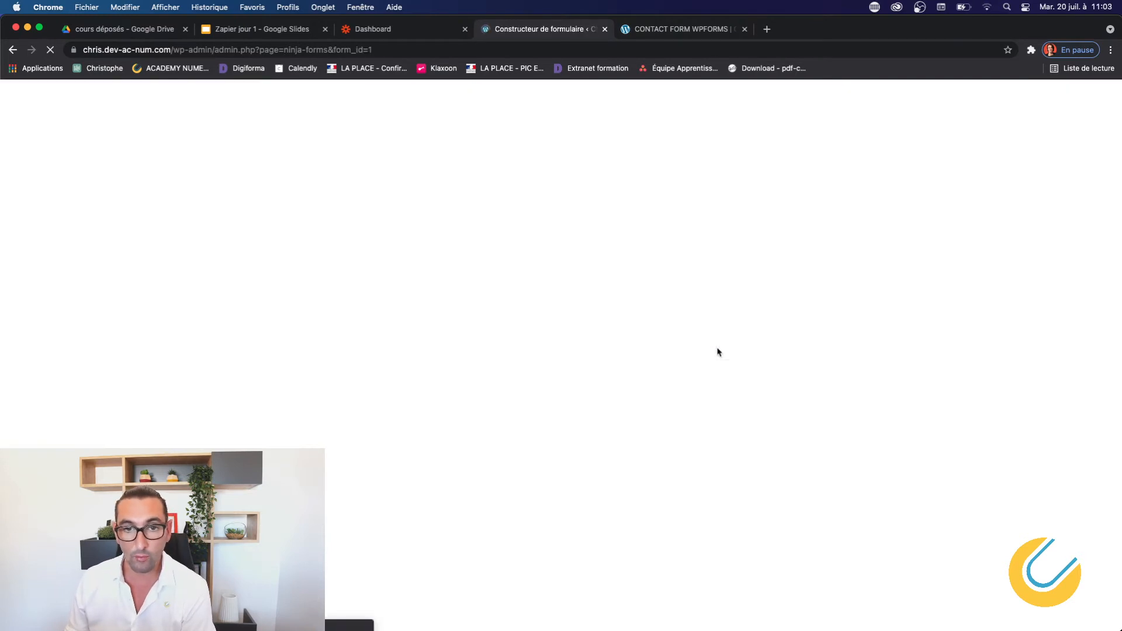
click(182, 145)
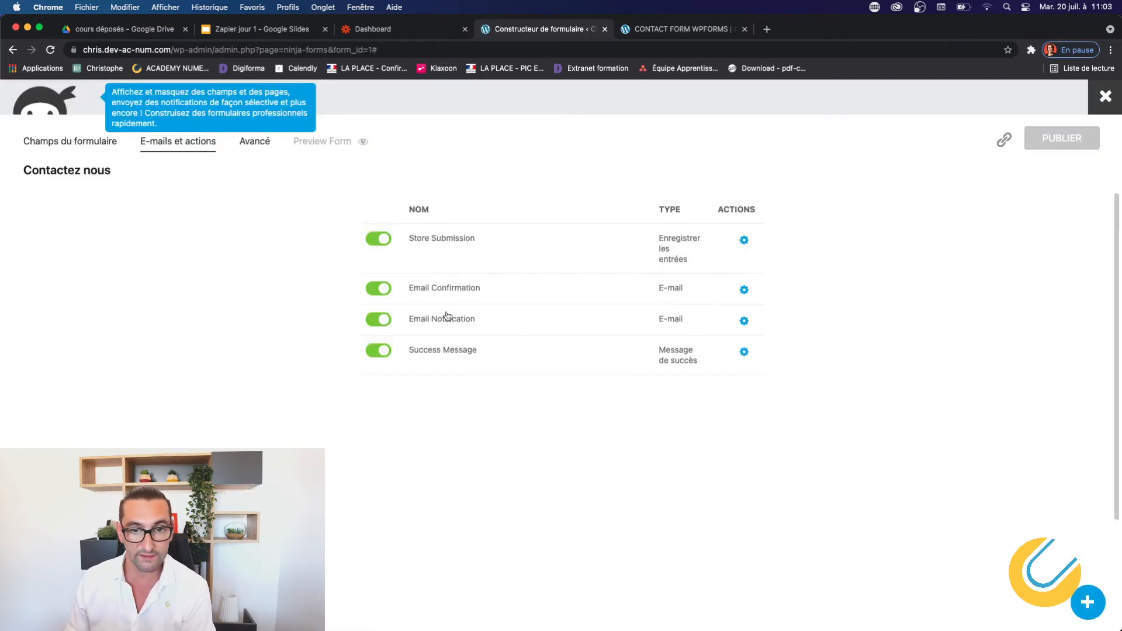
click(1091, 619)
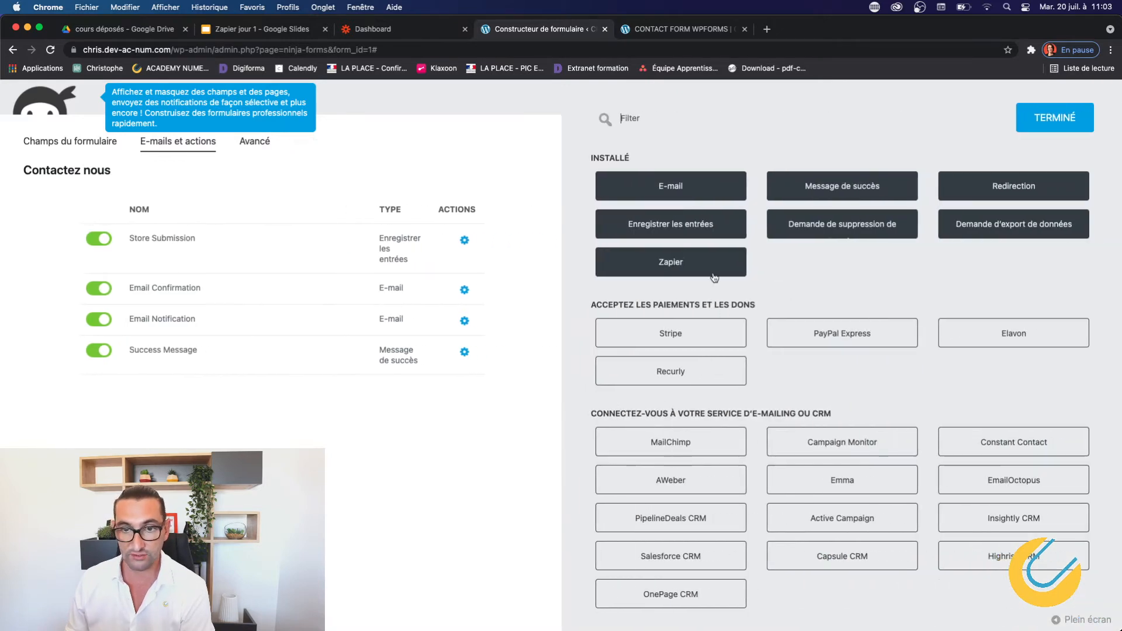
click(396, 29)
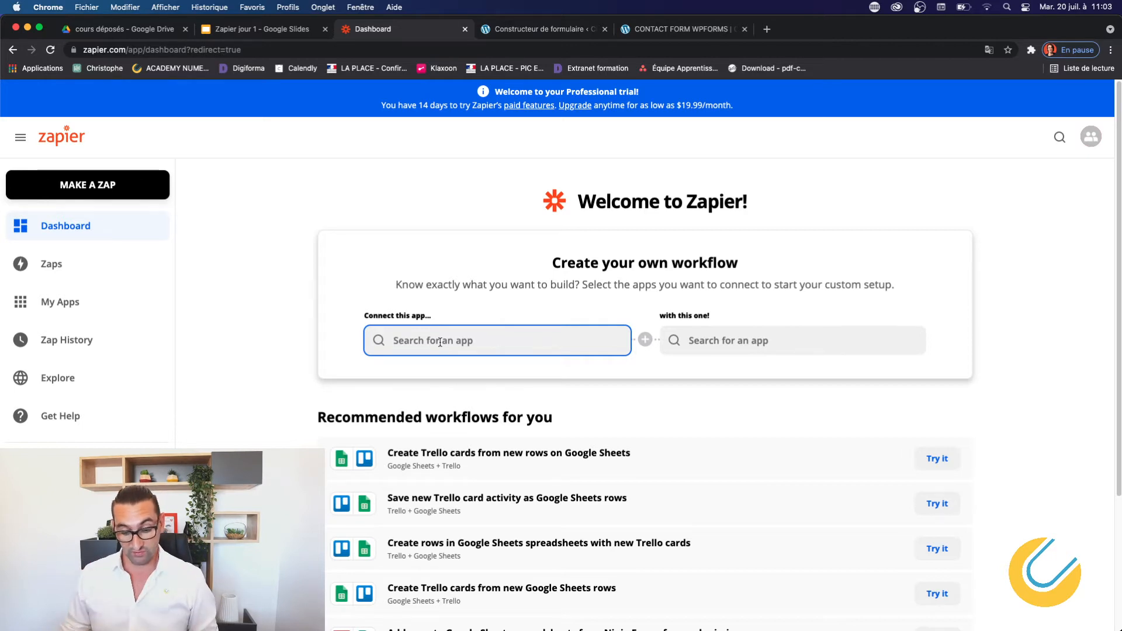
Pick Ninja Forms and Google Sheets as the two apps to connect in Zapier.
text(ninj)
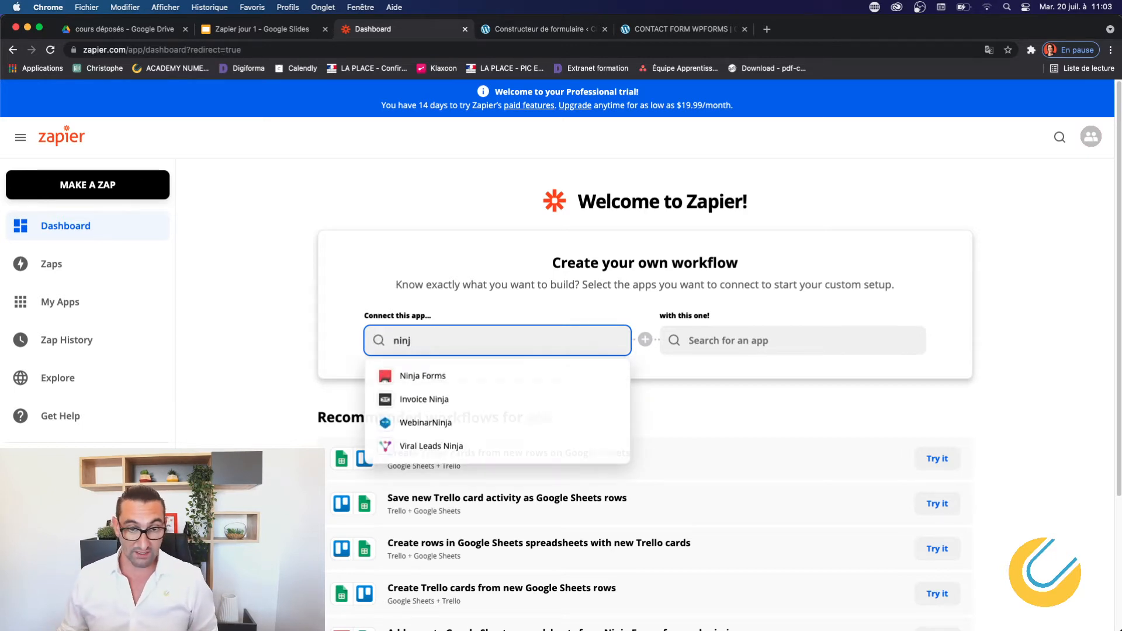
click(448, 374)
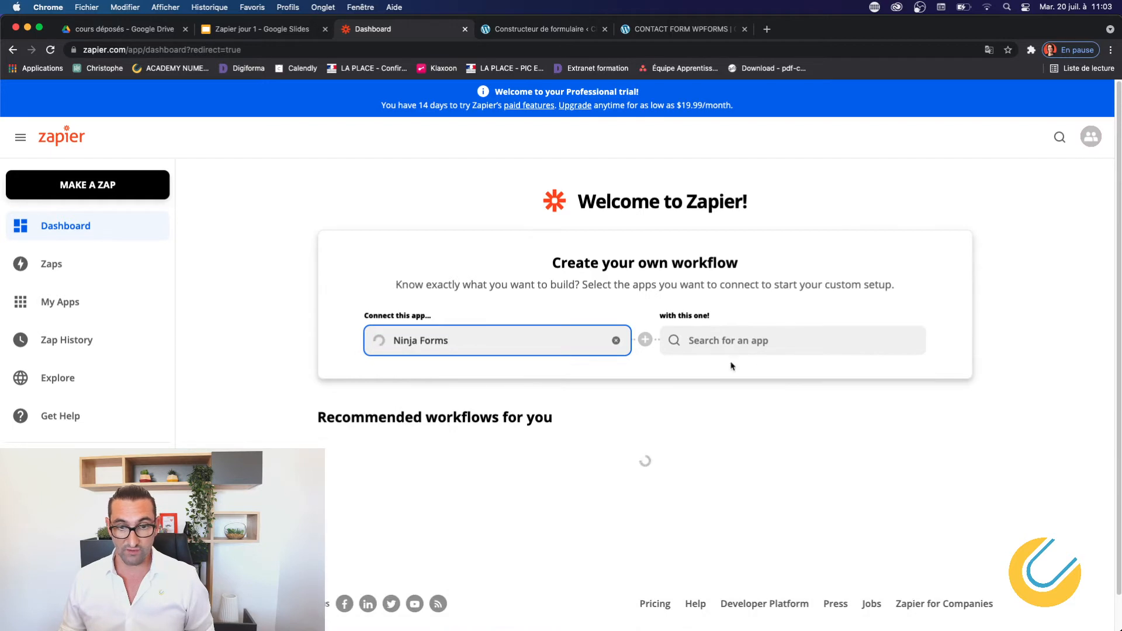
click(753, 342)
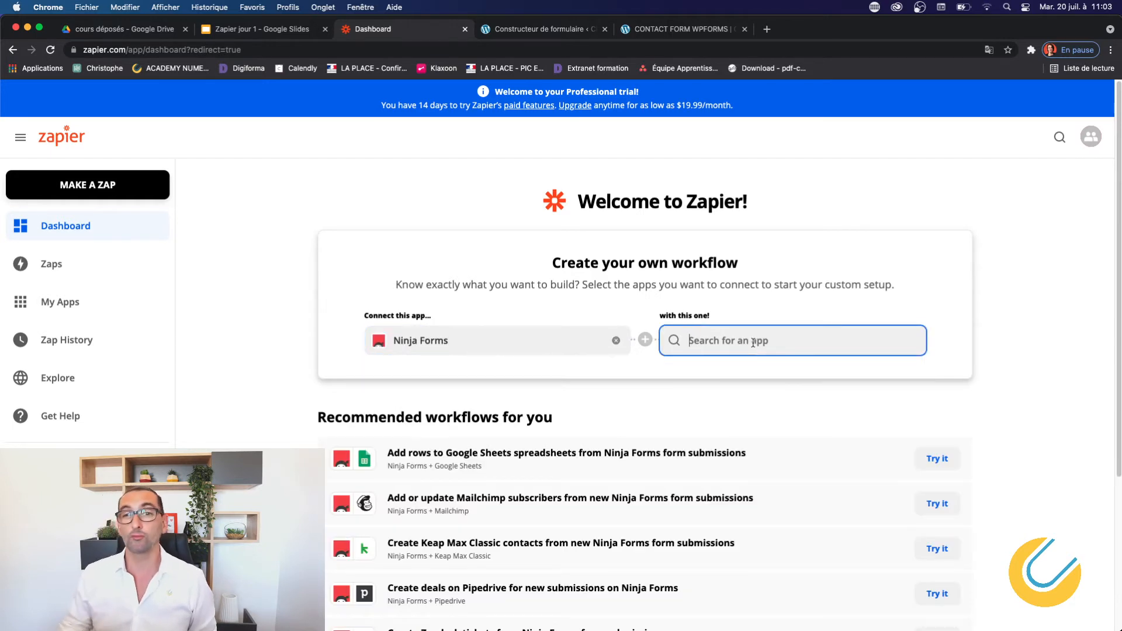
text(googl)
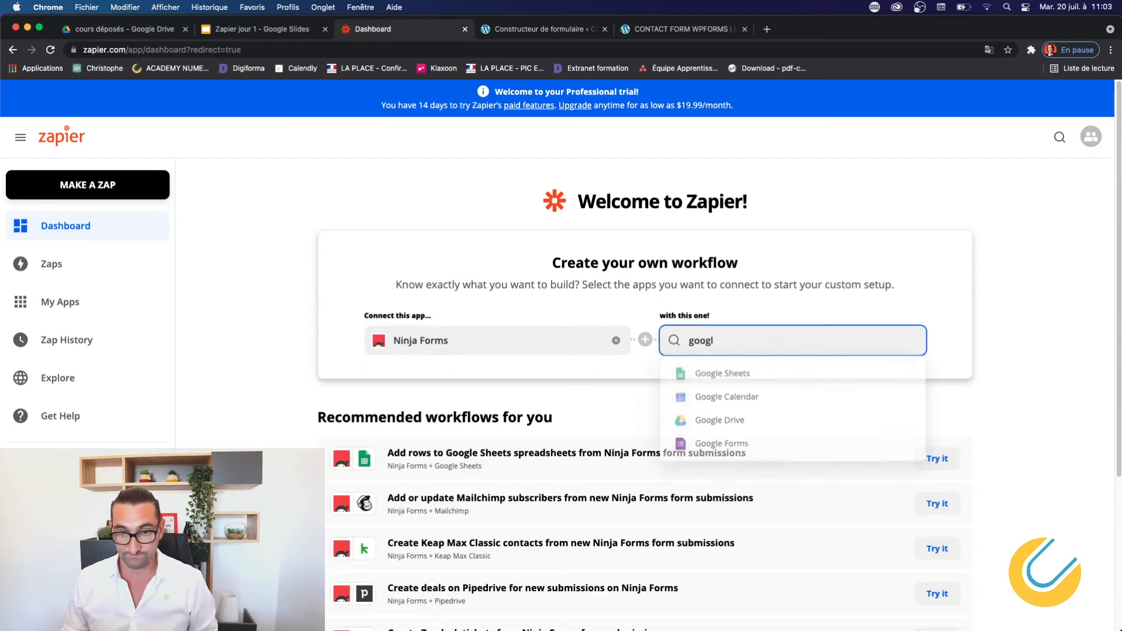
click(756, 376)
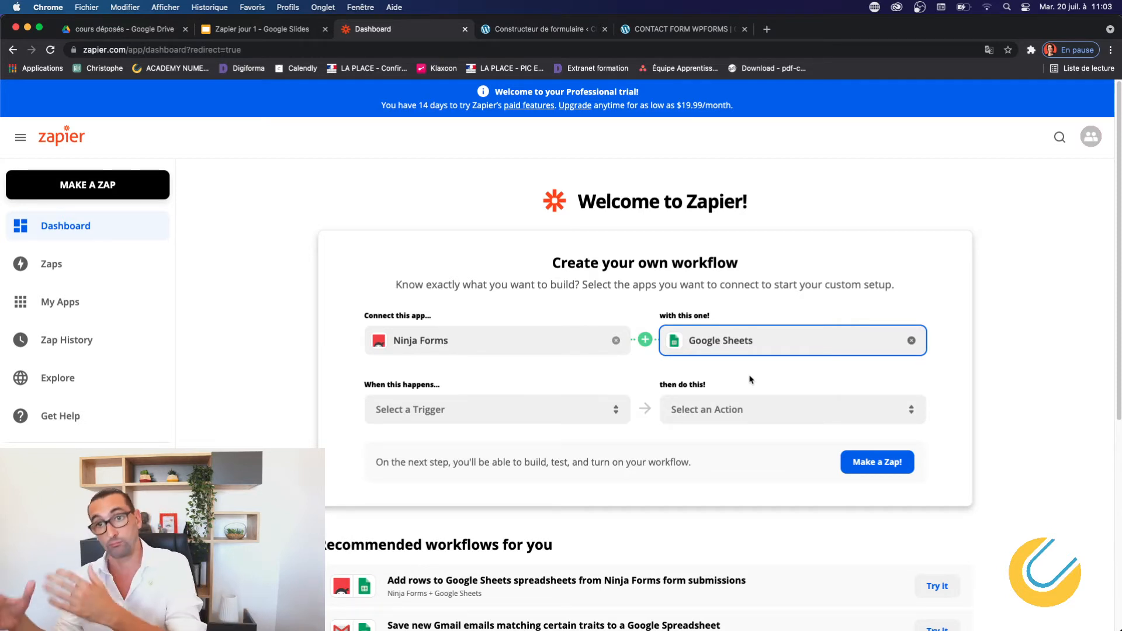
Set the trigger to New Form Submission and bring up the Google Sheets action list.
click(501, 409)
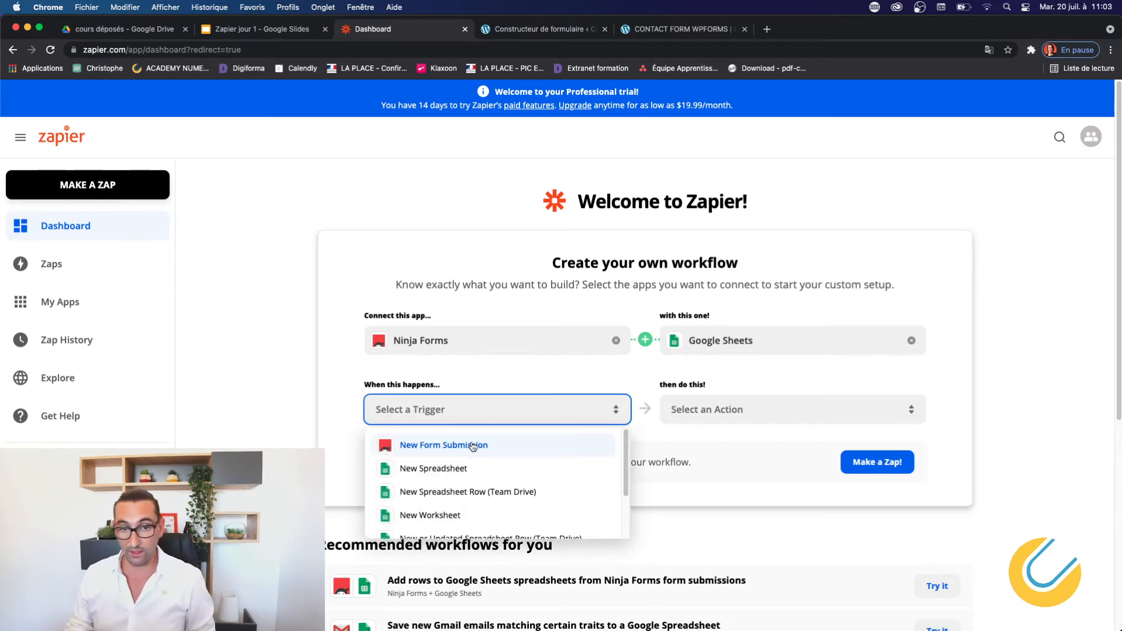
click(473, 446)
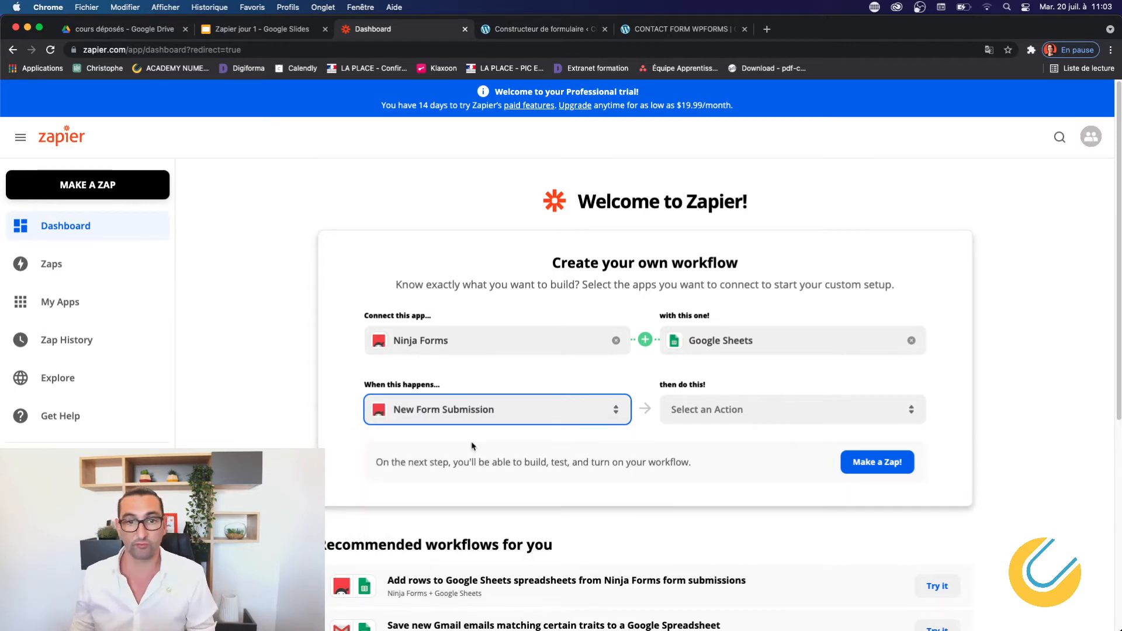
click(692, 414)
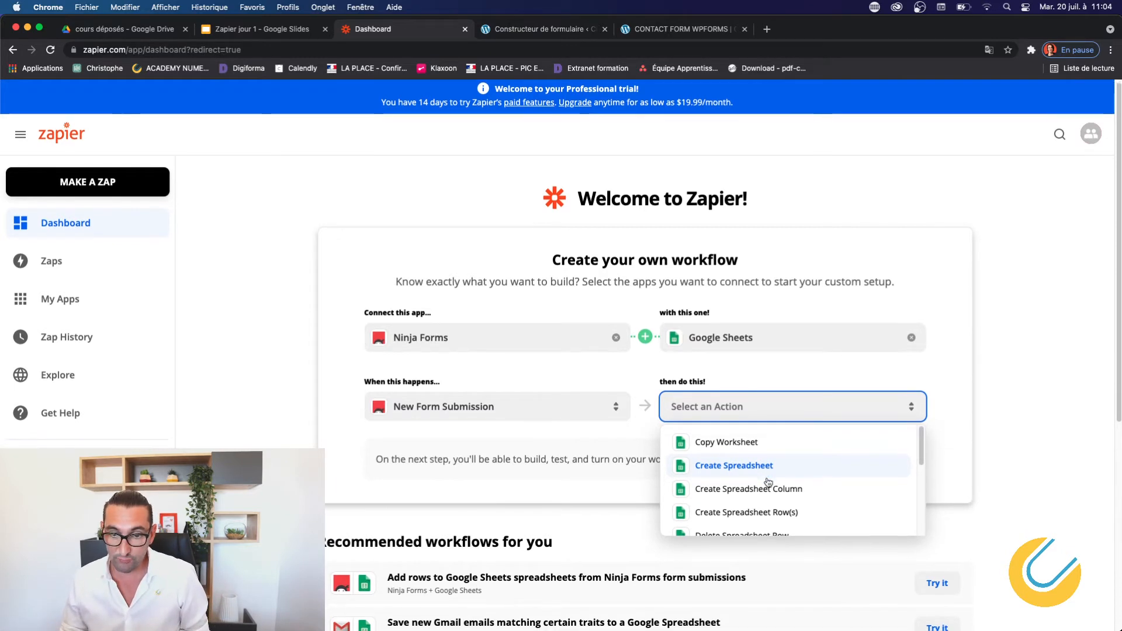
Choose Find or Create Row as the Google Sheets action and start the suggested zap with Try it.
drag(921, 452, 917, 519)
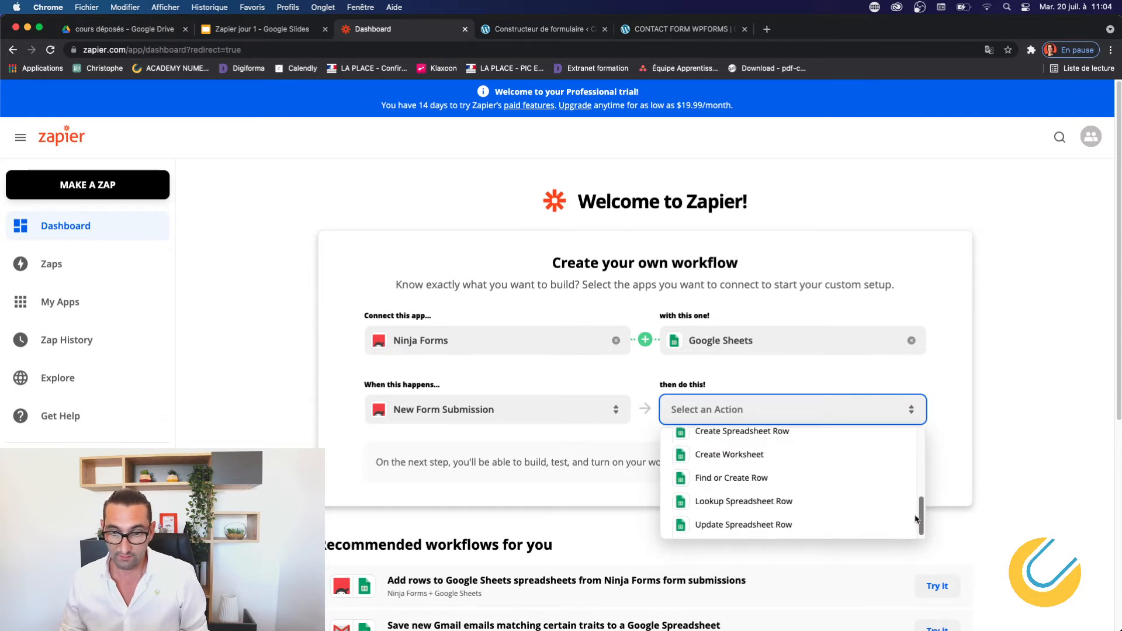
click(770, 483)
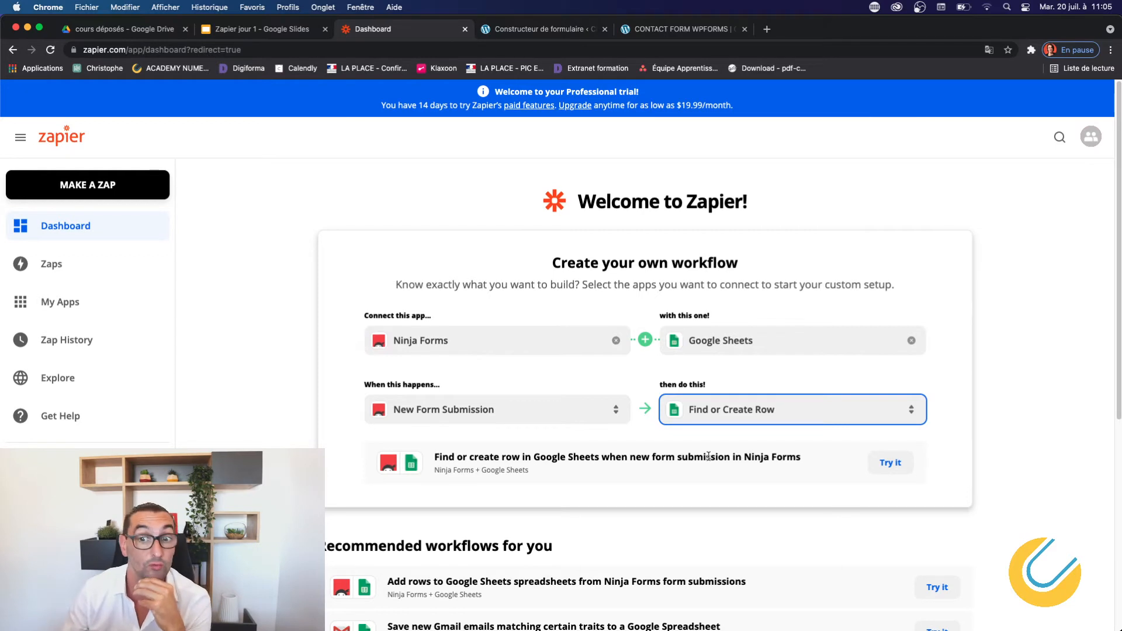
click(889, 473)
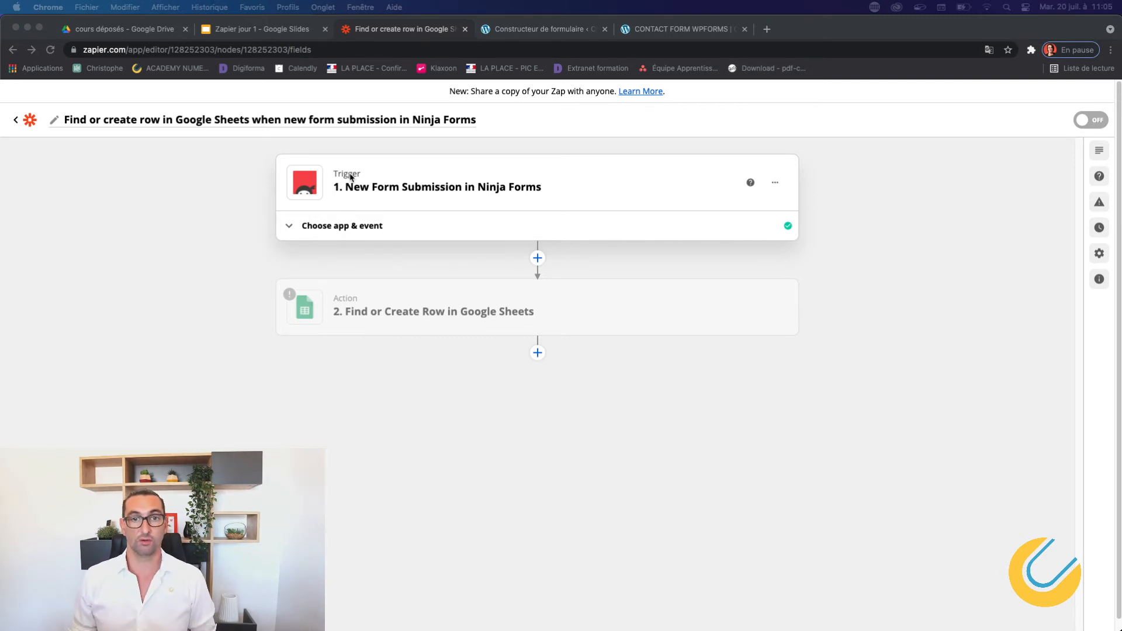
Expand the trigger's app and event settings and search the event 'nouvelle entrée dans le formulaire'.
click(403, 226)
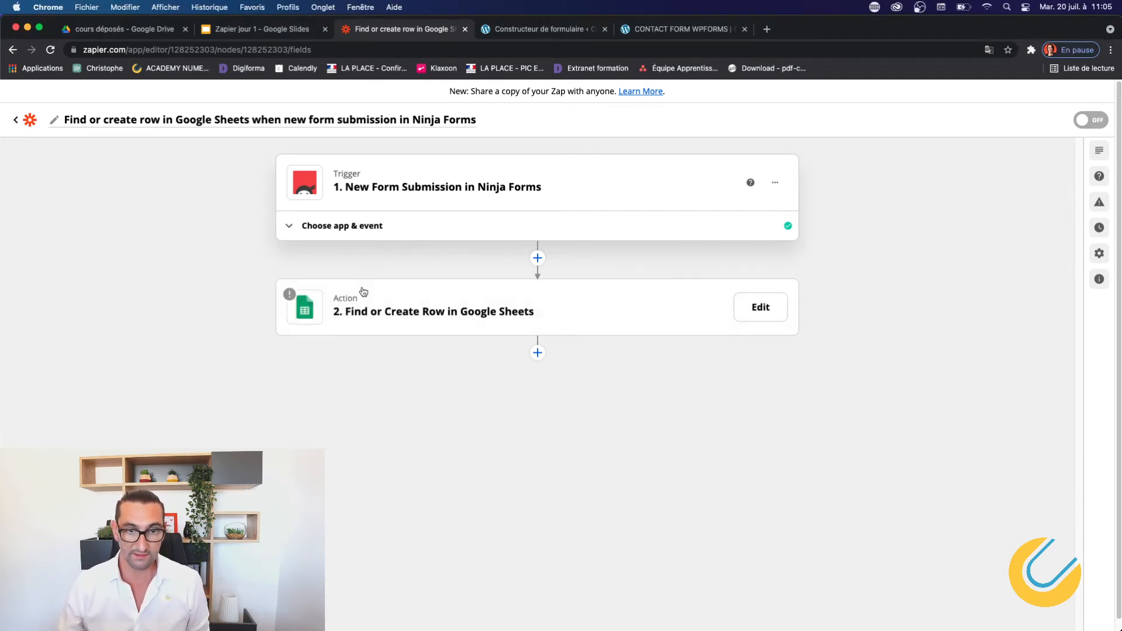
click(289, 229)
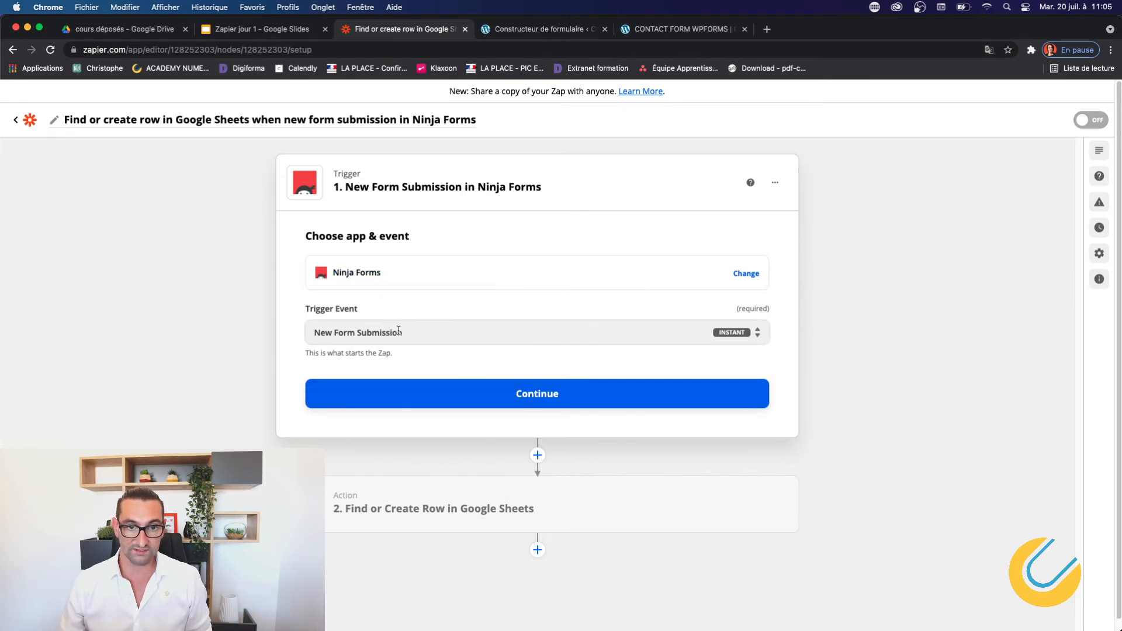
drag(403, 332, 313, 330)
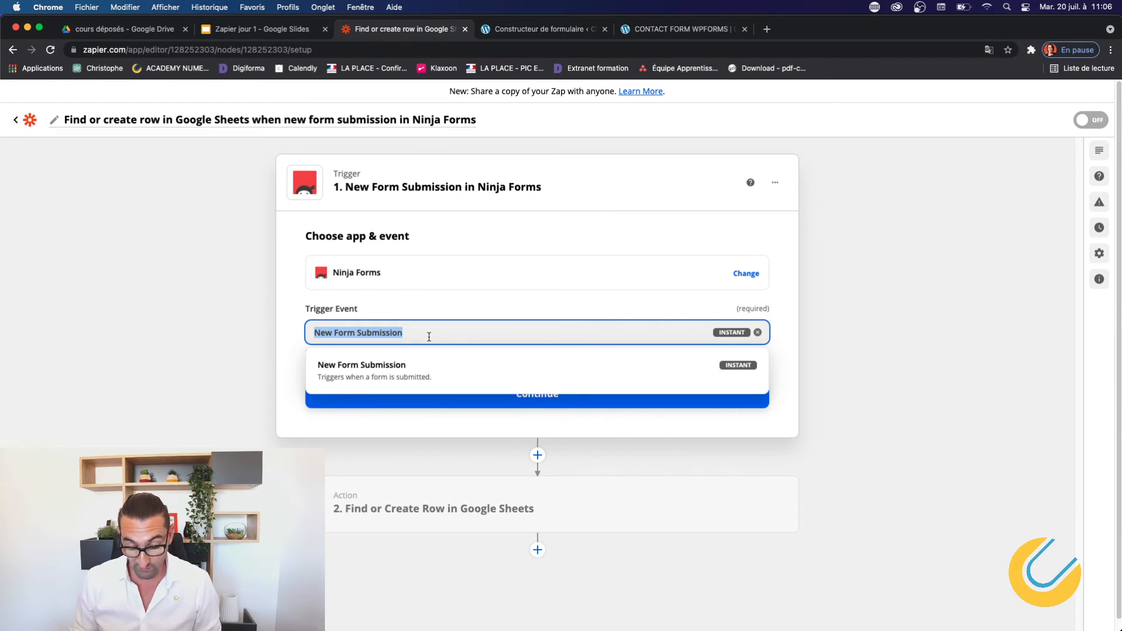
text(new)
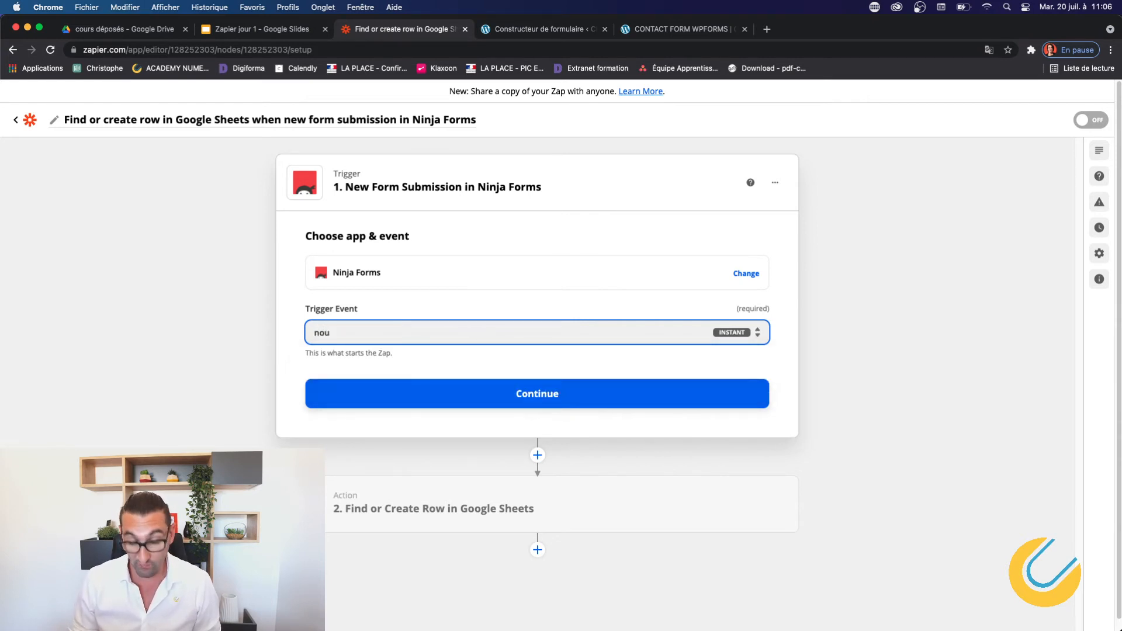
key(BackSpace)
key(BackSpace)
key(BackSpace)
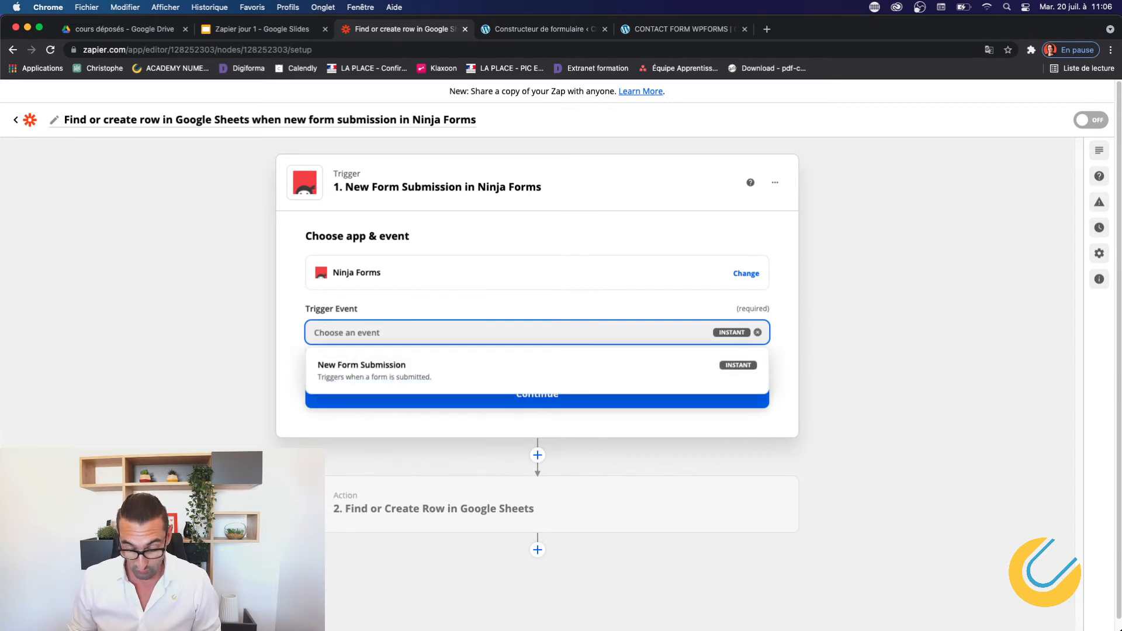
text(nouvelle entrée)
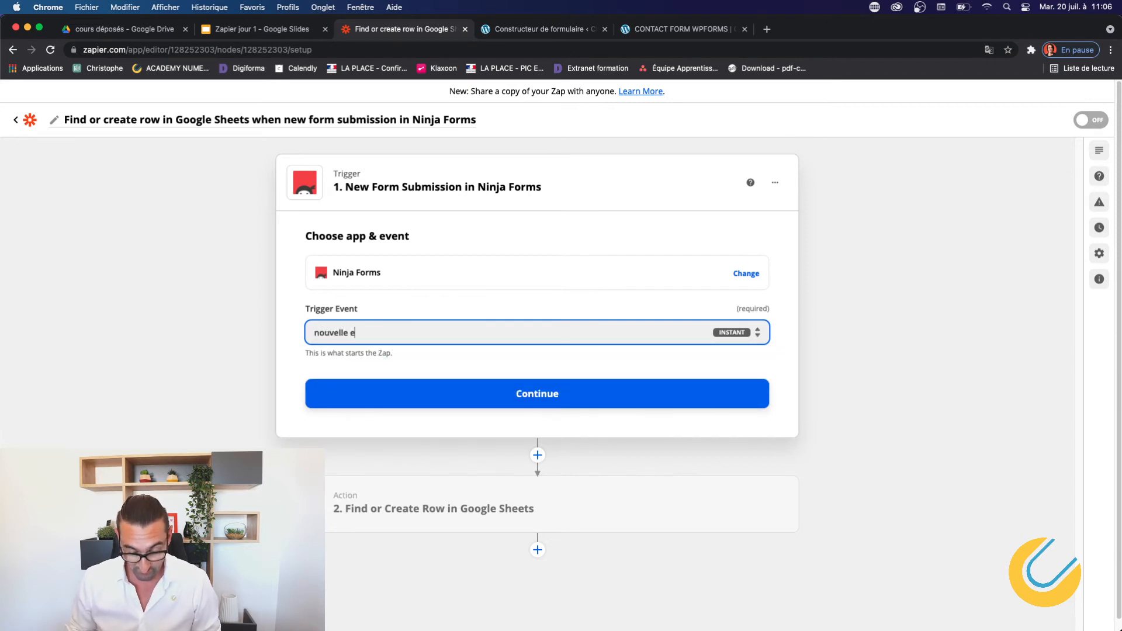
text(da)
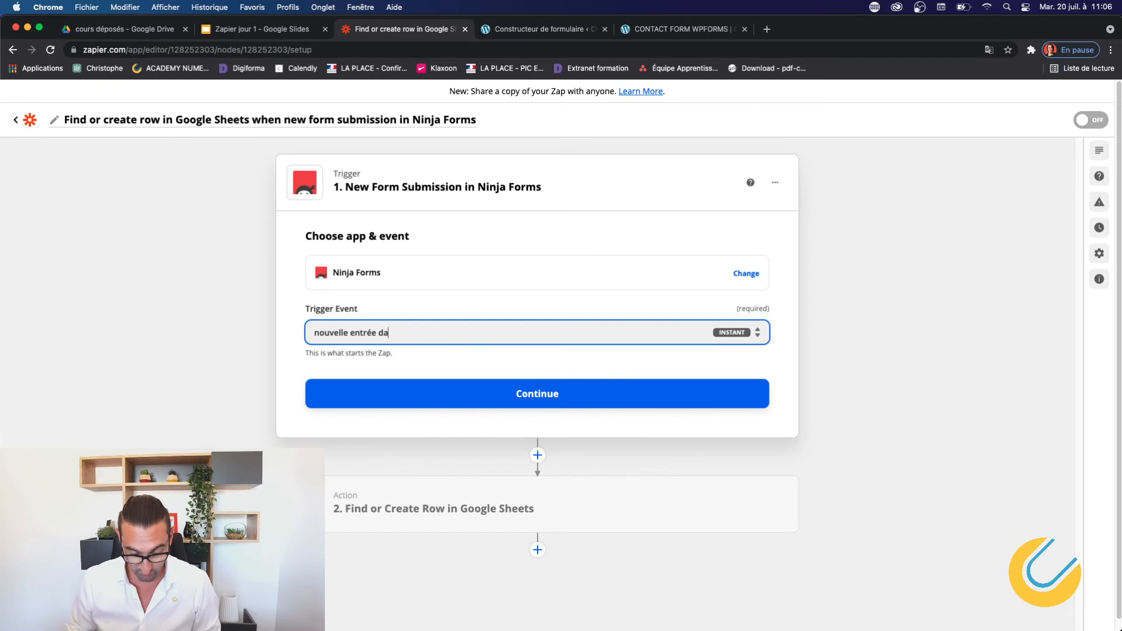
text(ns le formulaire)
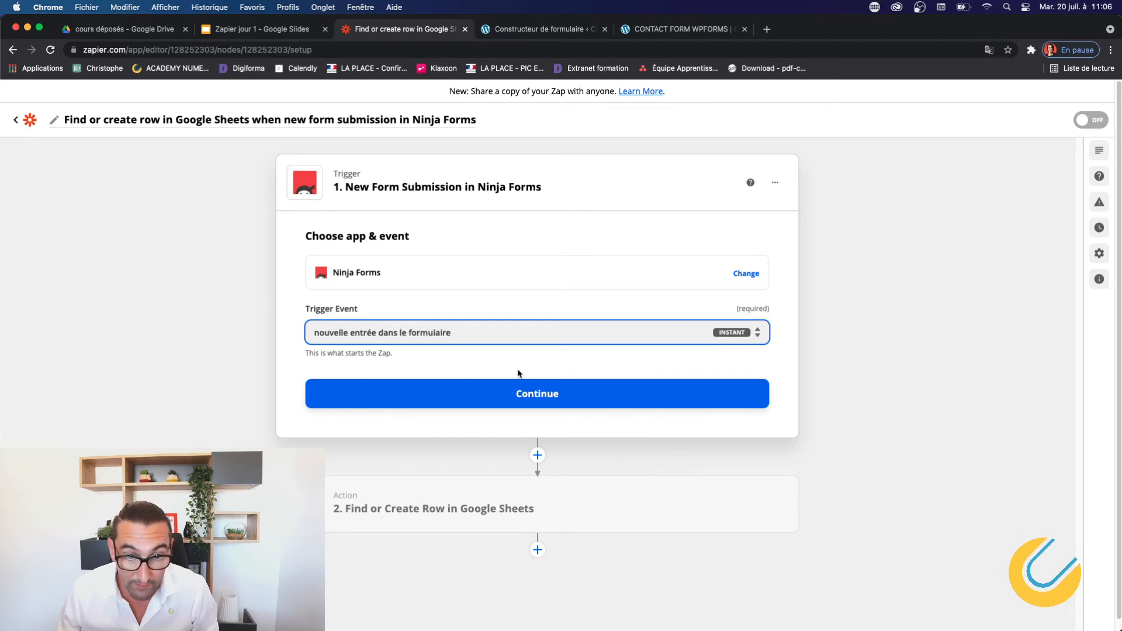
Continue to the trigger's webhook setup and copy its webhook URL.
click(558, 386)
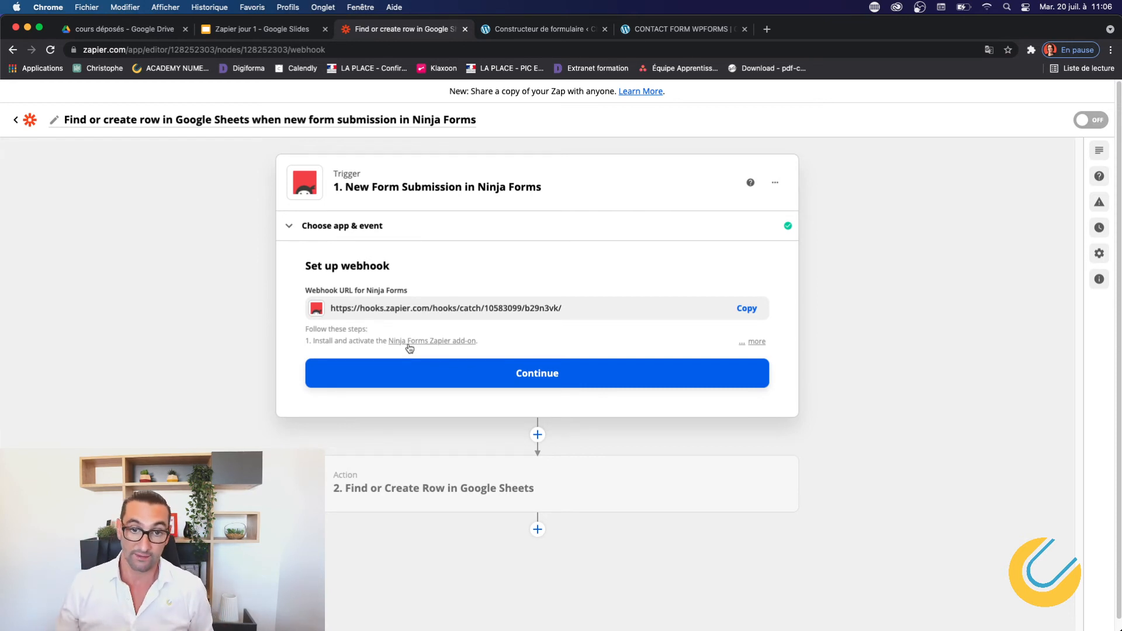
click(740, 309)
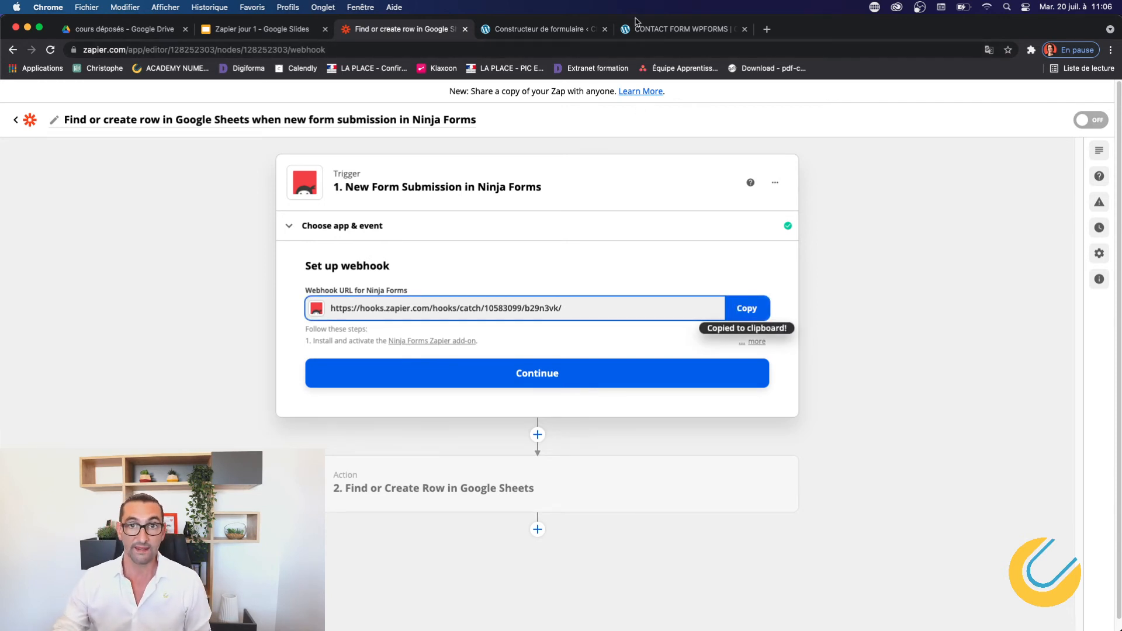
click(556, 30)
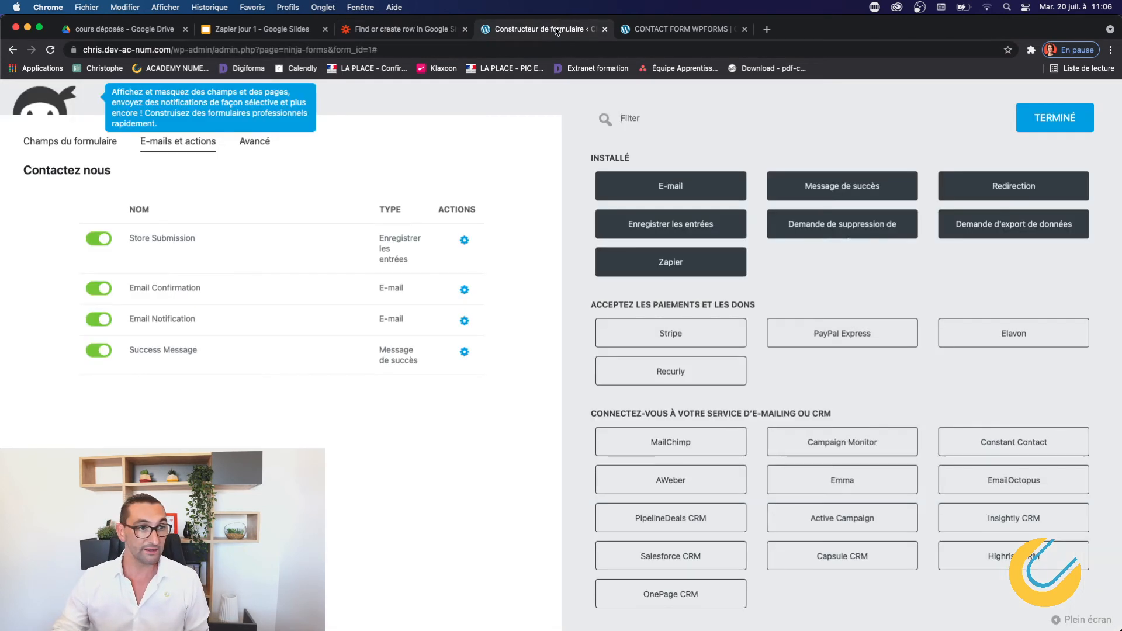
Add a Zapier action to the Contactez nous form and paste the copied webhook URL into it.
click(675, 267)
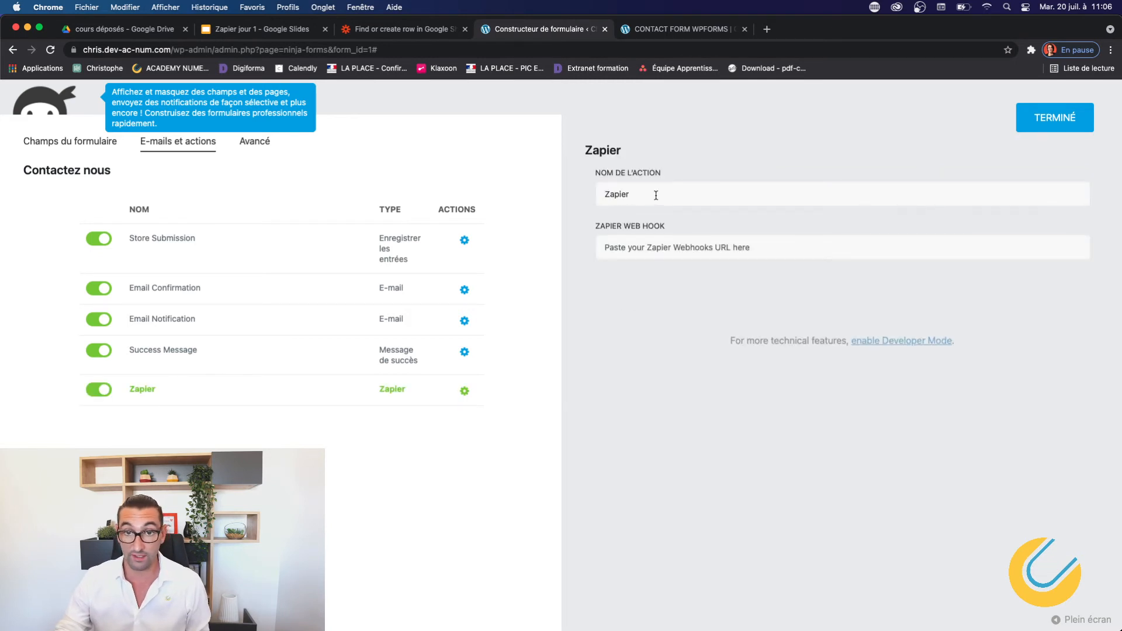
click(647, 246)
right_click(647, 246)
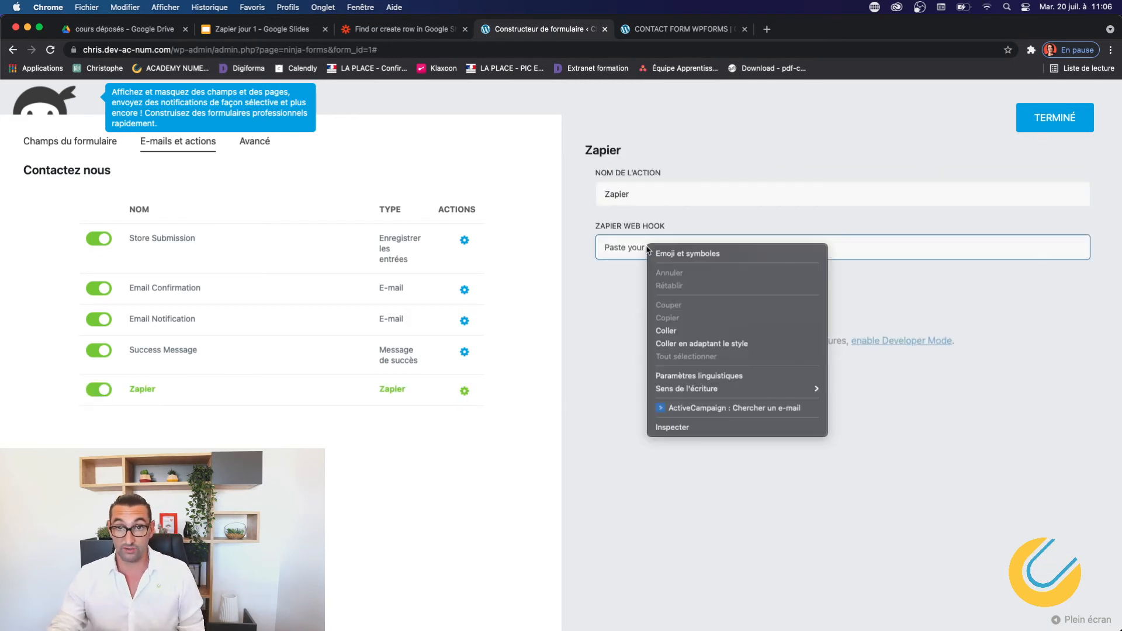
click(666, 331)
click(1040, 125)
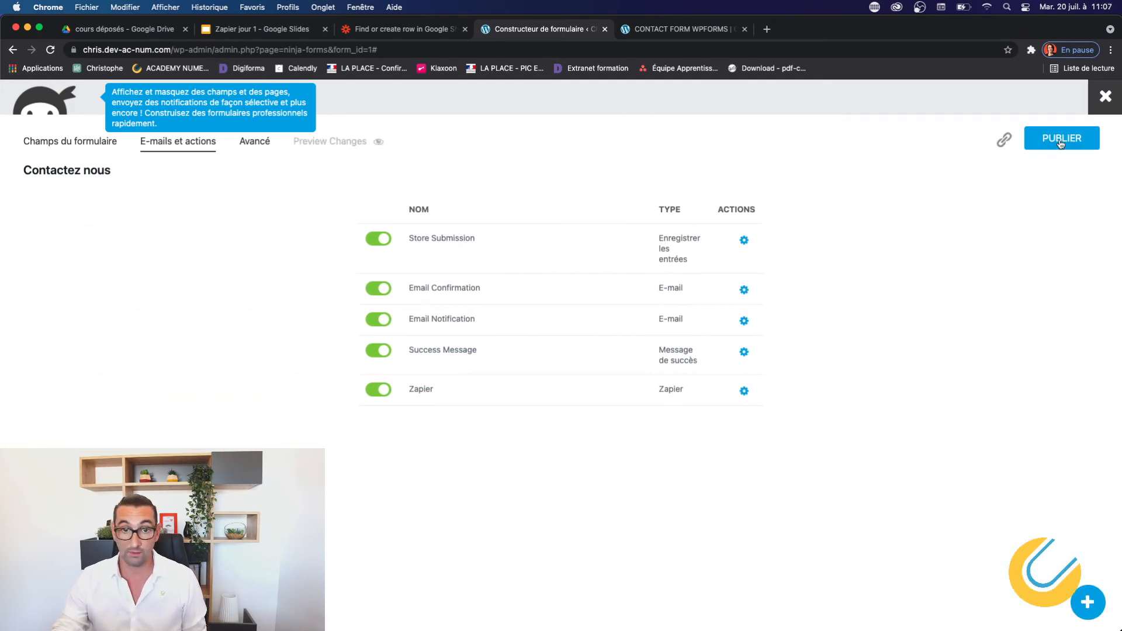
Publish the form, check the live contact page, and return to the Zapier zap editor.
click(1060, 141)
click(643, 29)
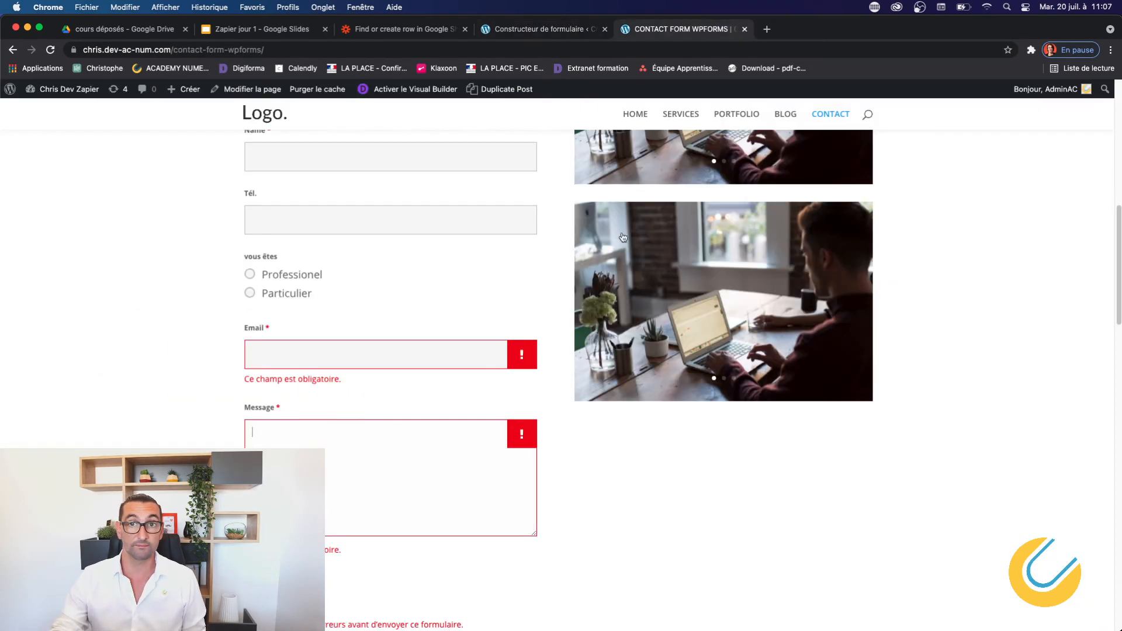
click(538, 30)
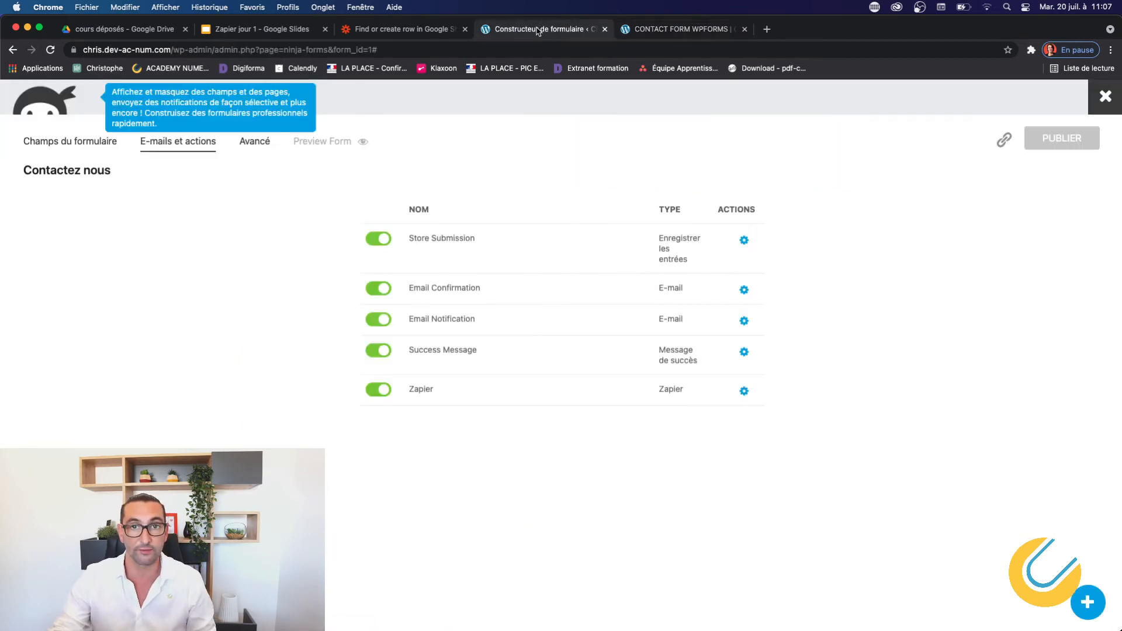
click(411, 28)
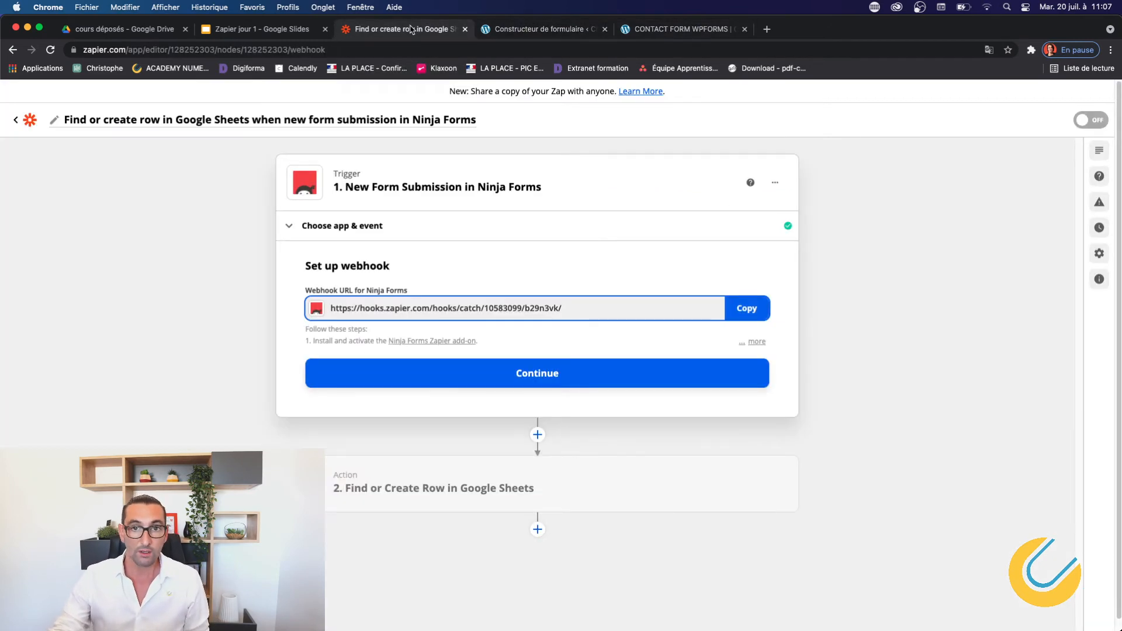
Finish the webhook setup and run the trigger test, which finds no Ninja Forms request yet.
click(516, 375)
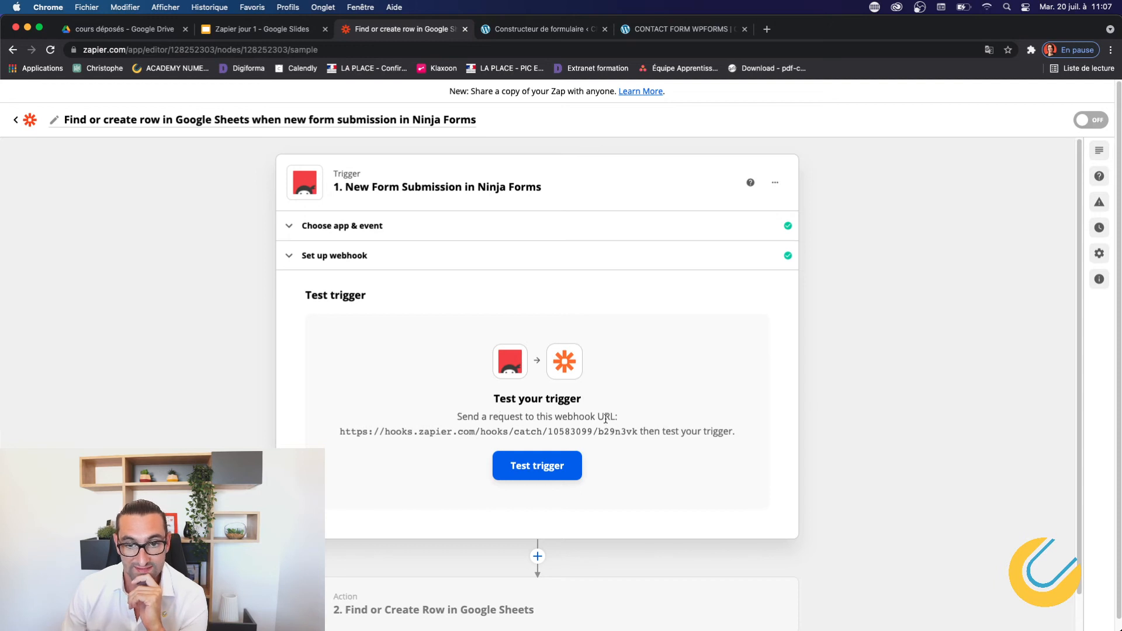
click(535, 472)
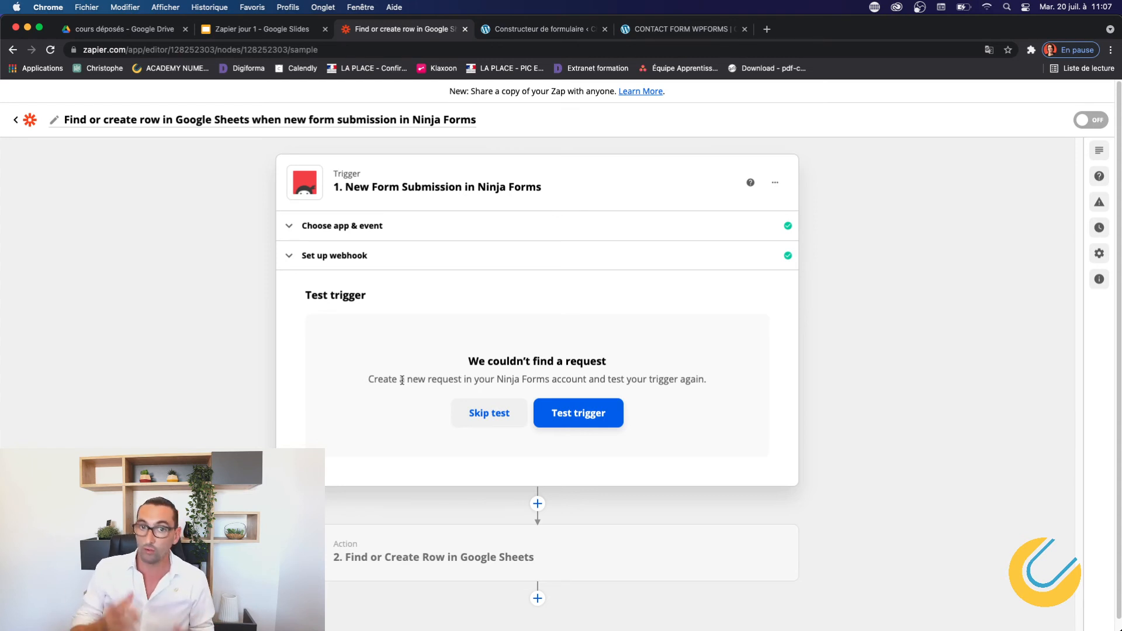
click(682, 29)
Enter a sender name and phone number in the live contact form.
scroll(320, 202, down, 1)
scroll(320, 198, up, 10)
scroll(315, 222, down, 9)
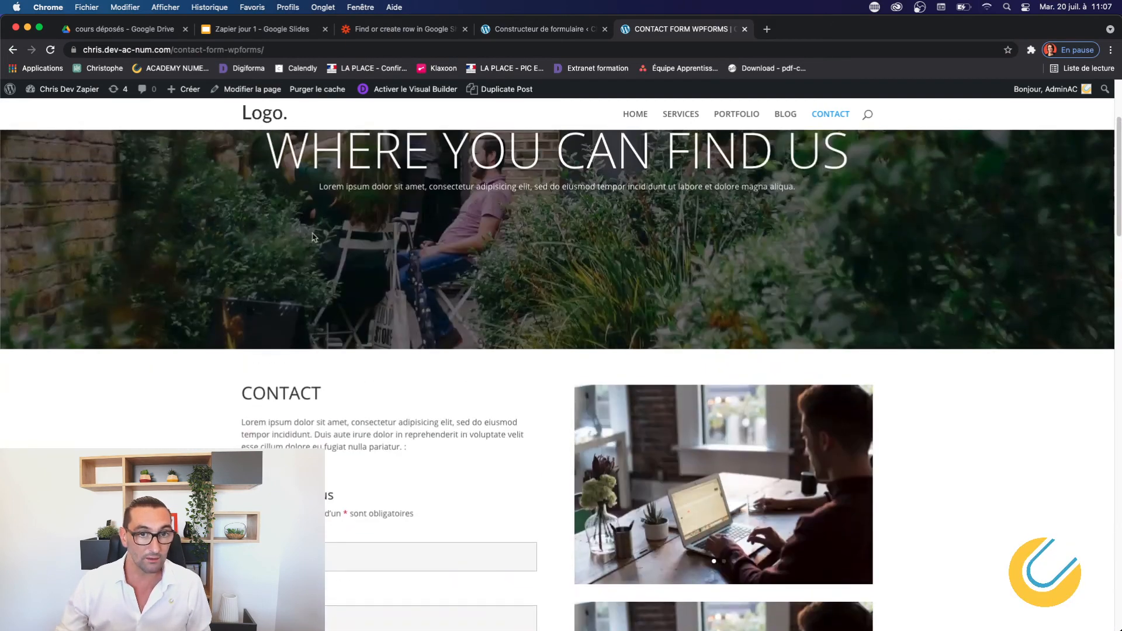
click(312, 231)
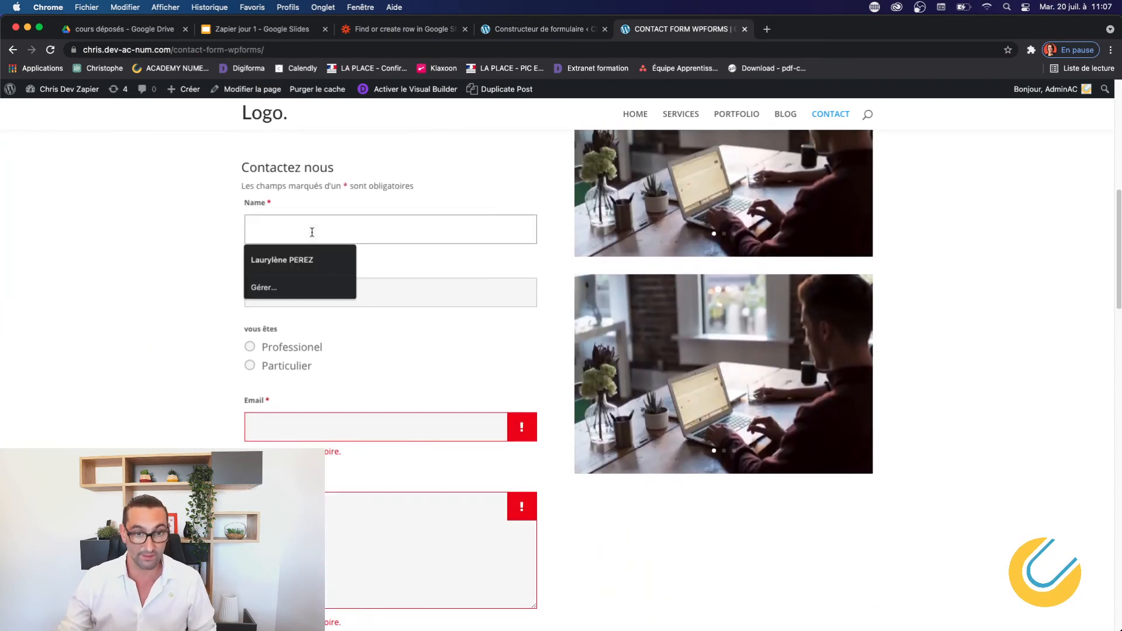
text(perez)
key(Tab)
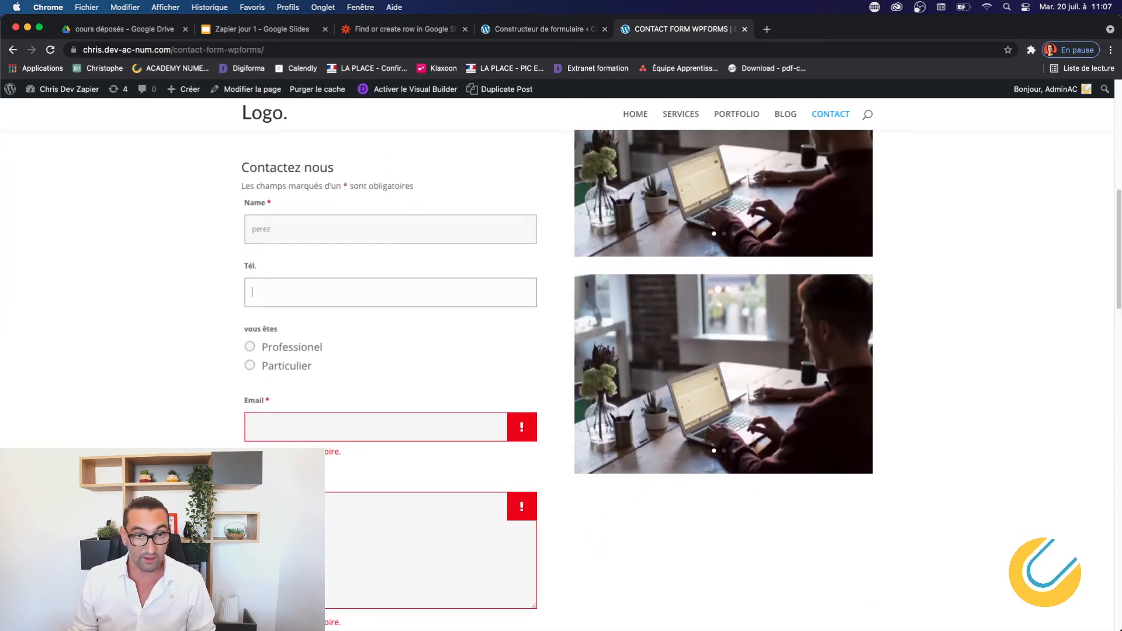
key(Tab)
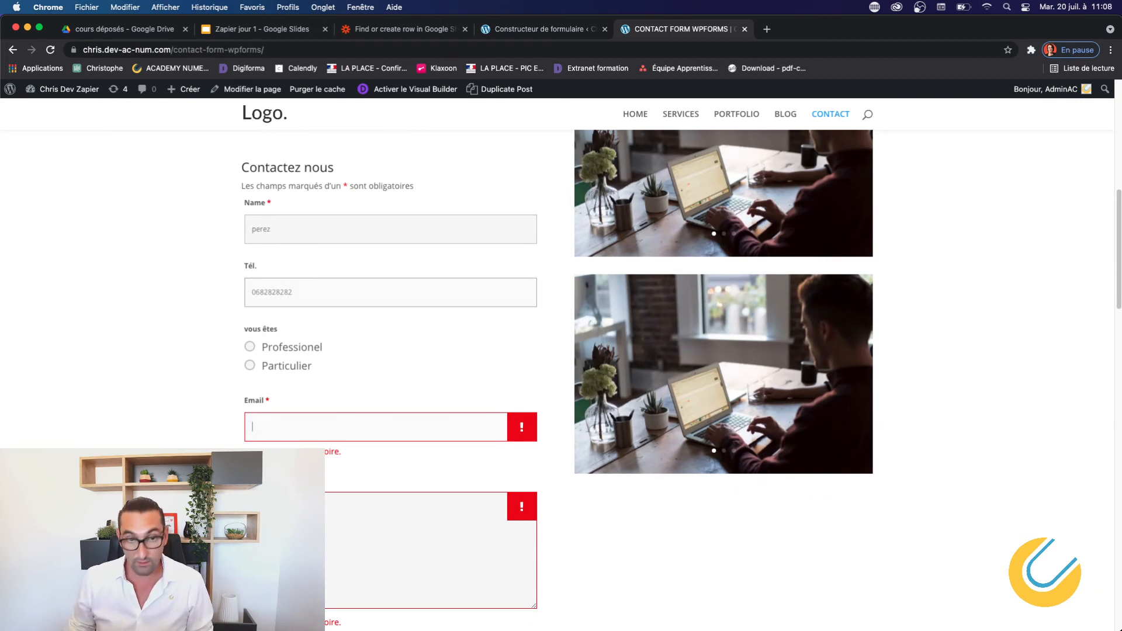
Choose Professionel, fill in an e-mail address and write the message 'test'.
click(250, 347)
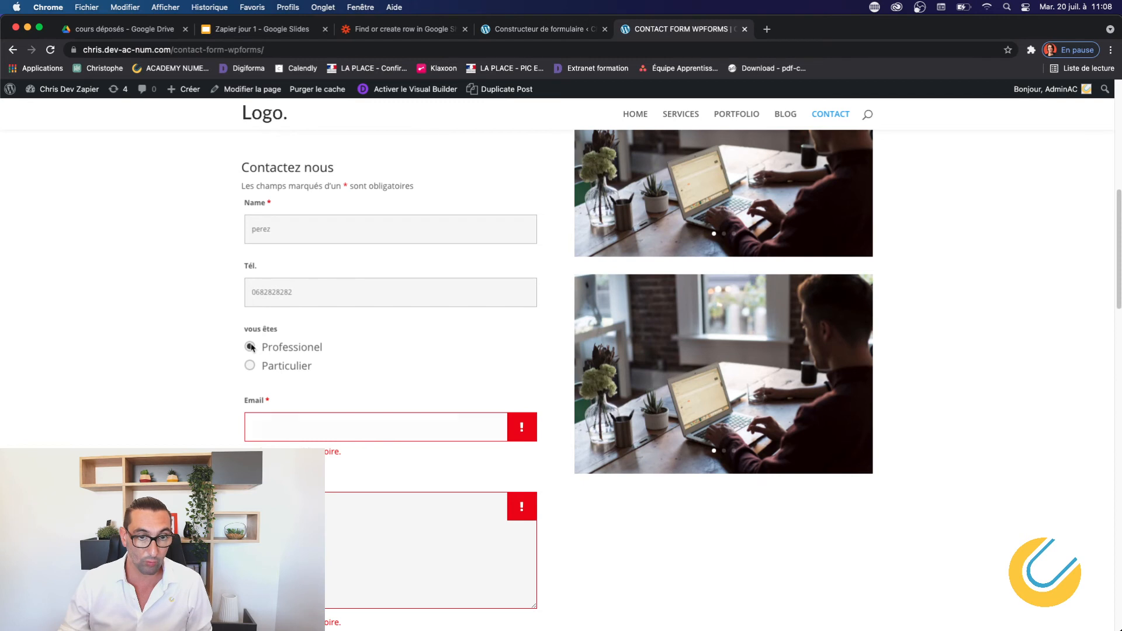
click(264, 425)
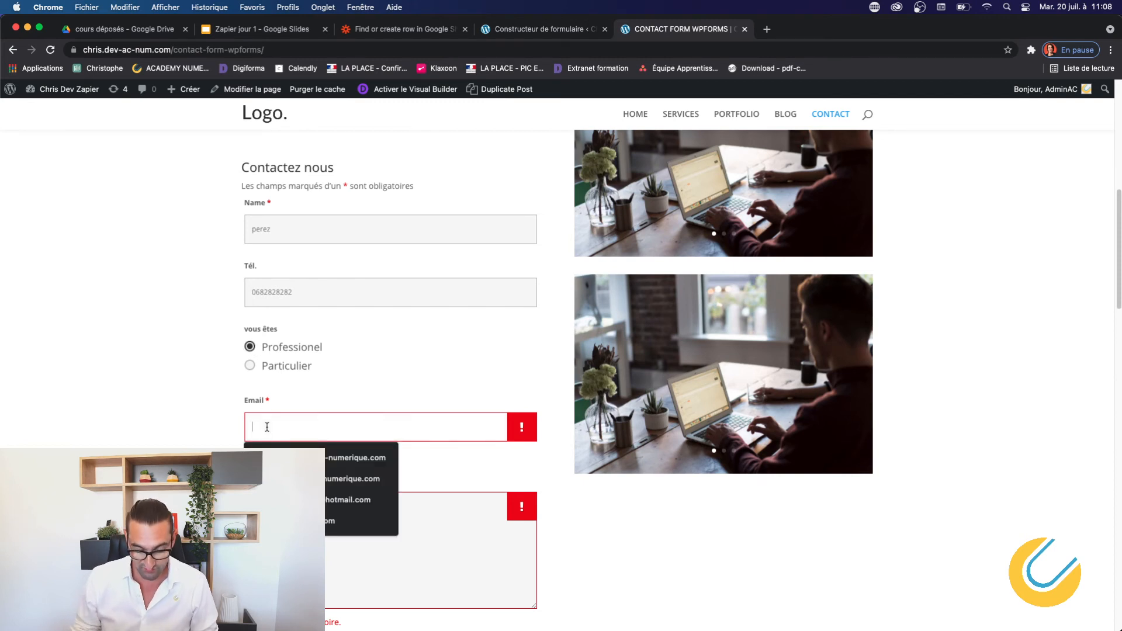
text(cont)
key(Down)
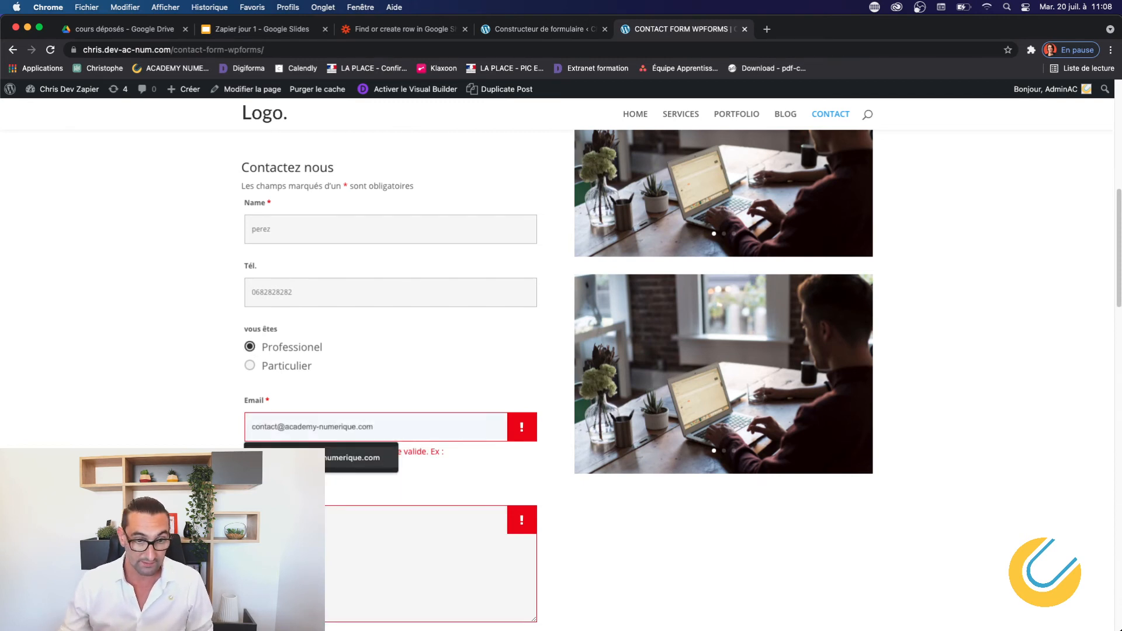
key(Return)
text(test)
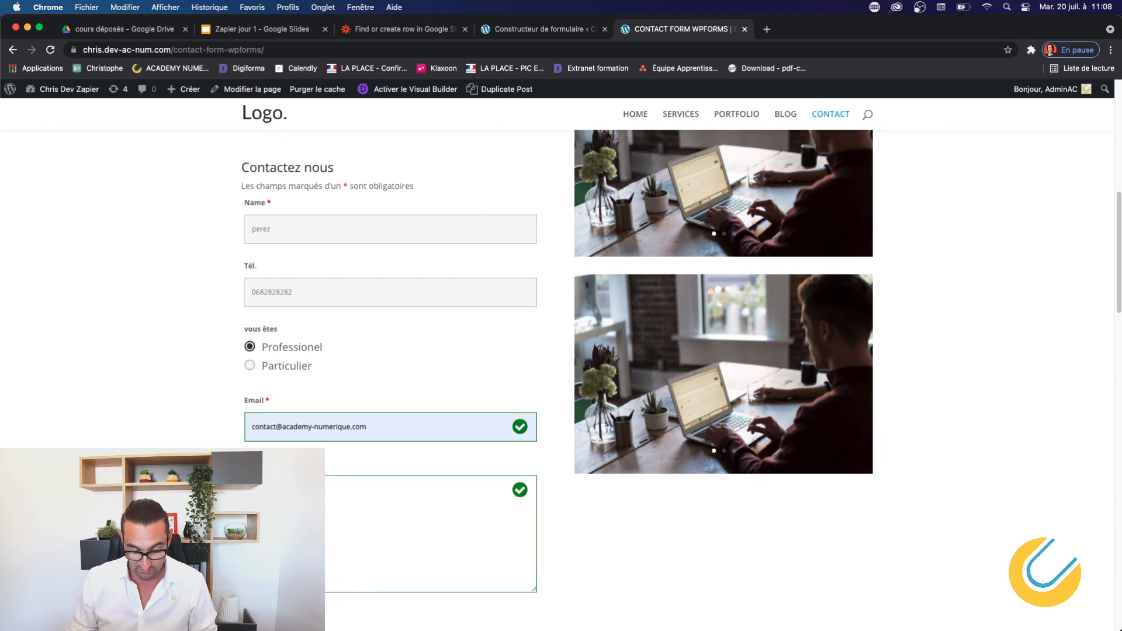
Submit the form and confirm the 'Votre message a bien été envoyé' message appears.
scroll(561, 350, up, 3)
scroll(561, 350, down, 6)
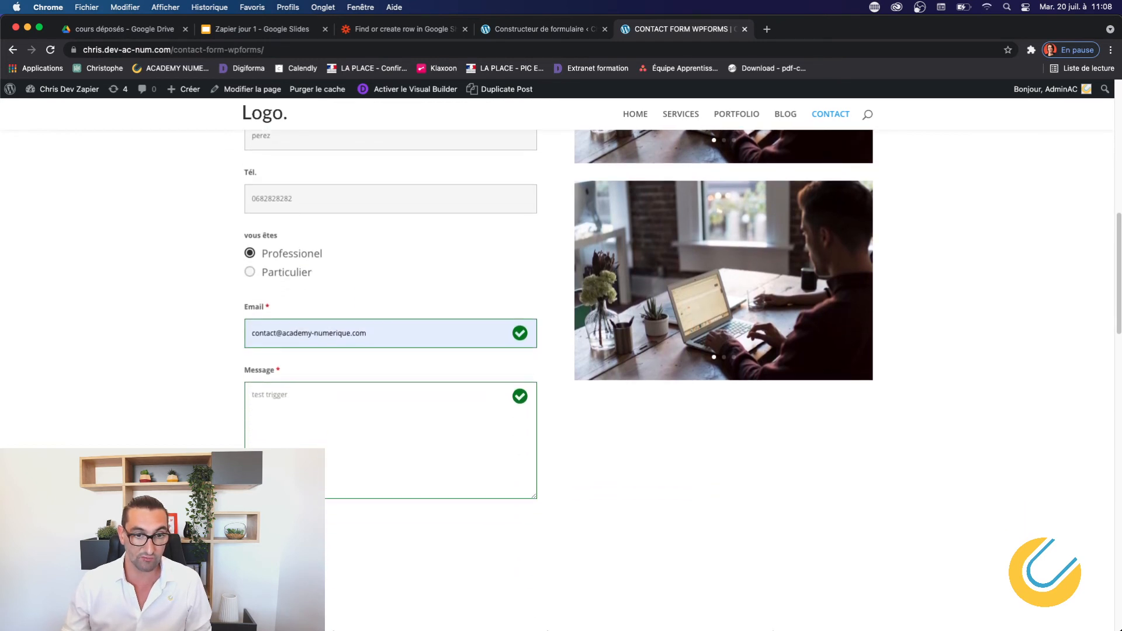
click(431, 527)
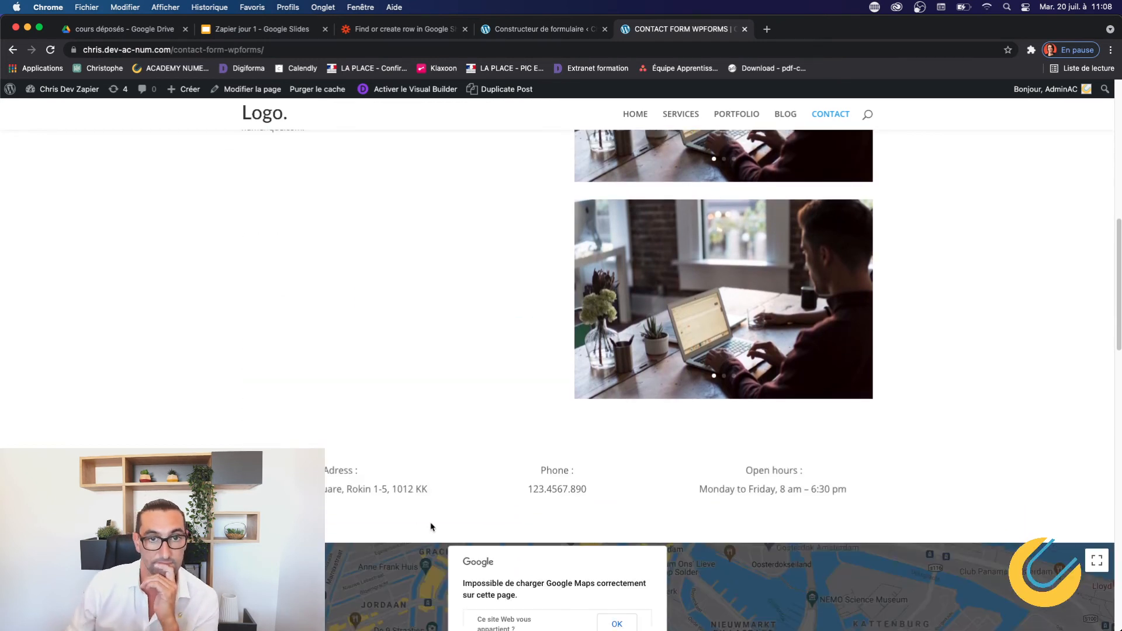
scroll(435, 426, up, 2)
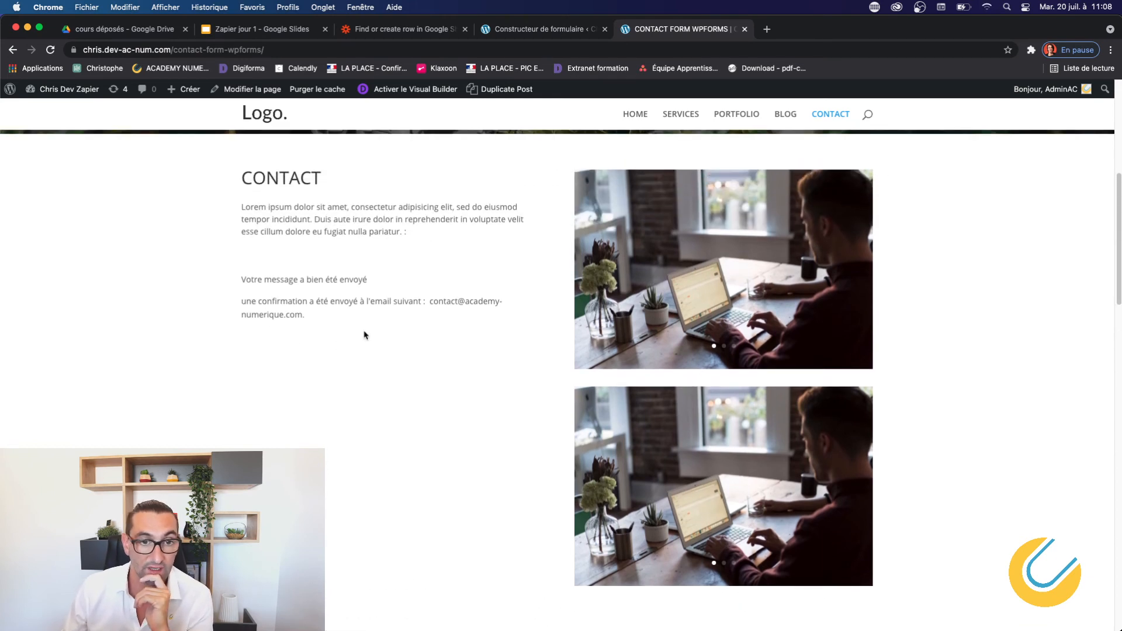
click(541, 27)
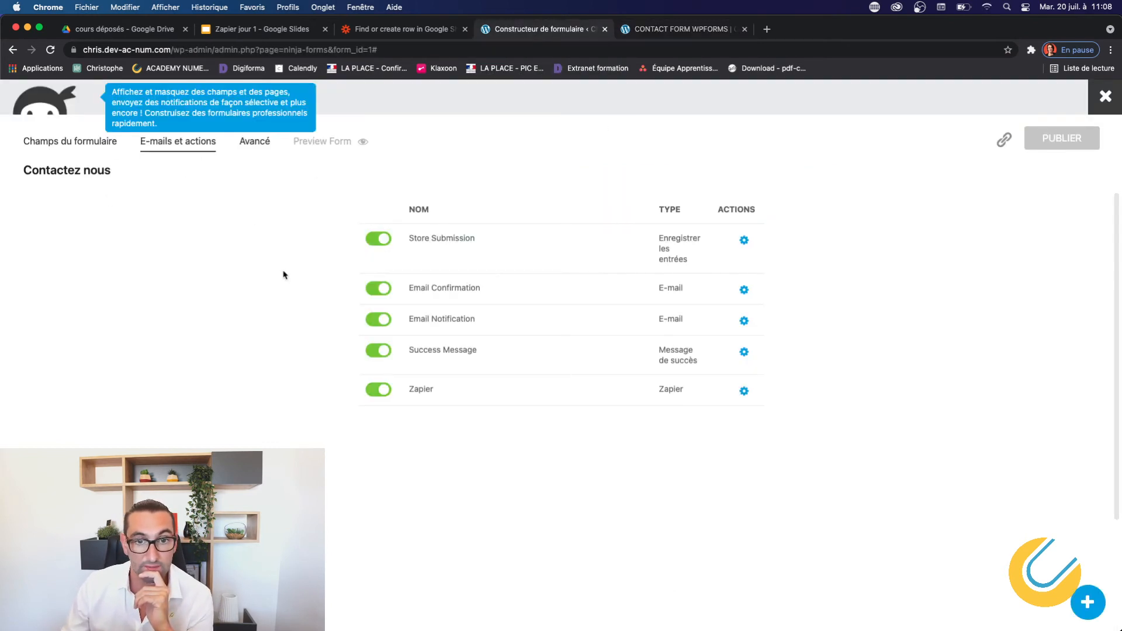
Close the form builder and view the Contactez nous entries, showing the test as entry 2.
click(1103, 111)
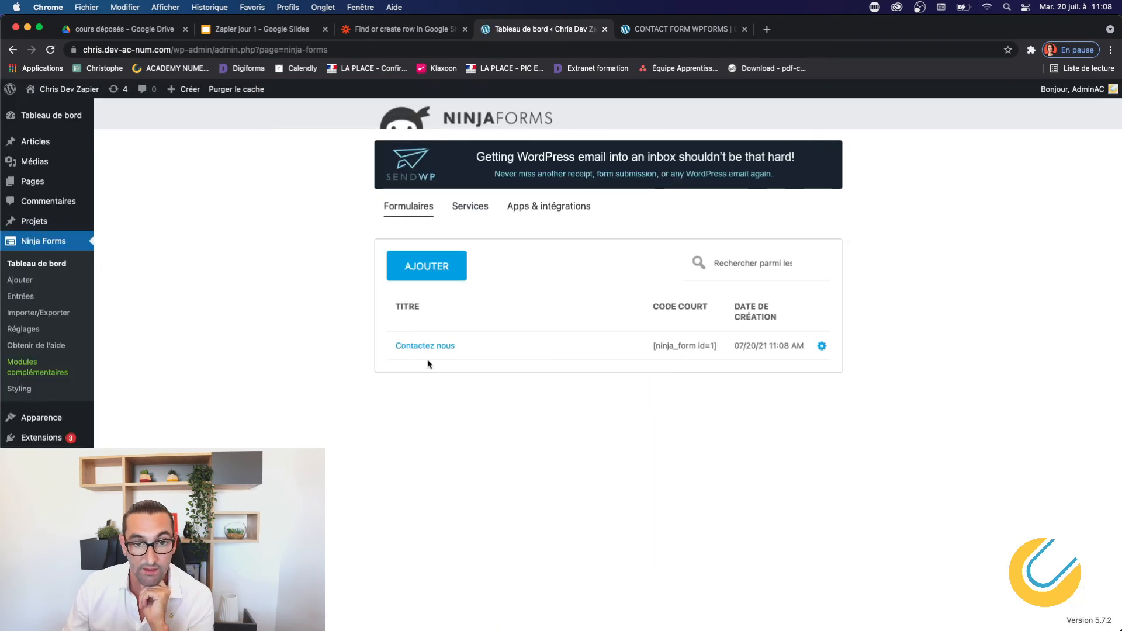
click(821, 347)
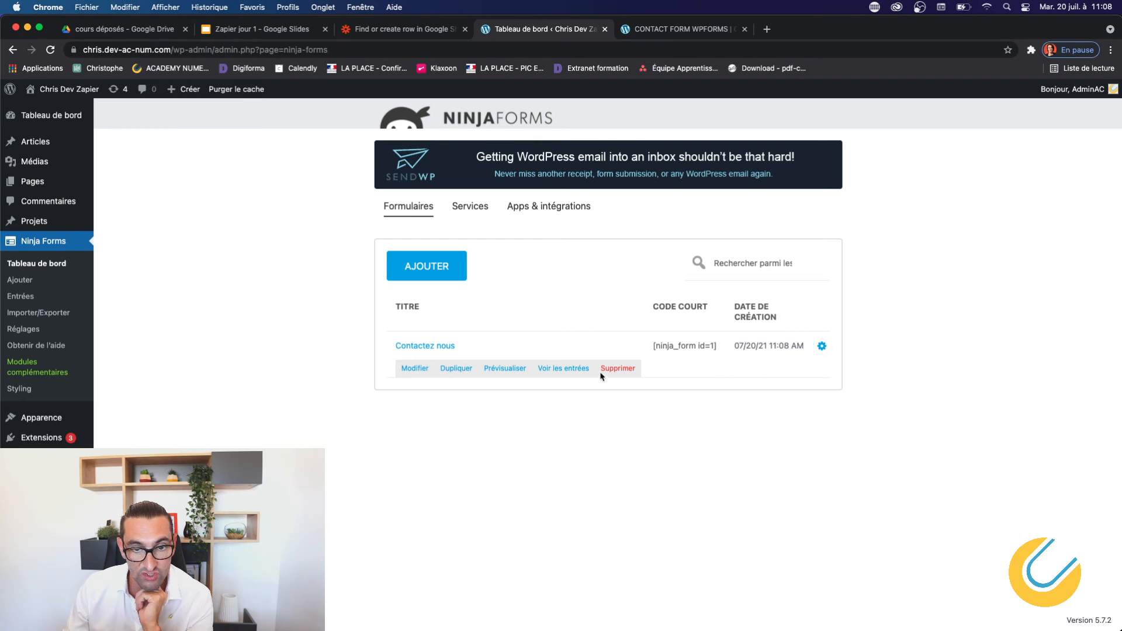
click(571, 369)
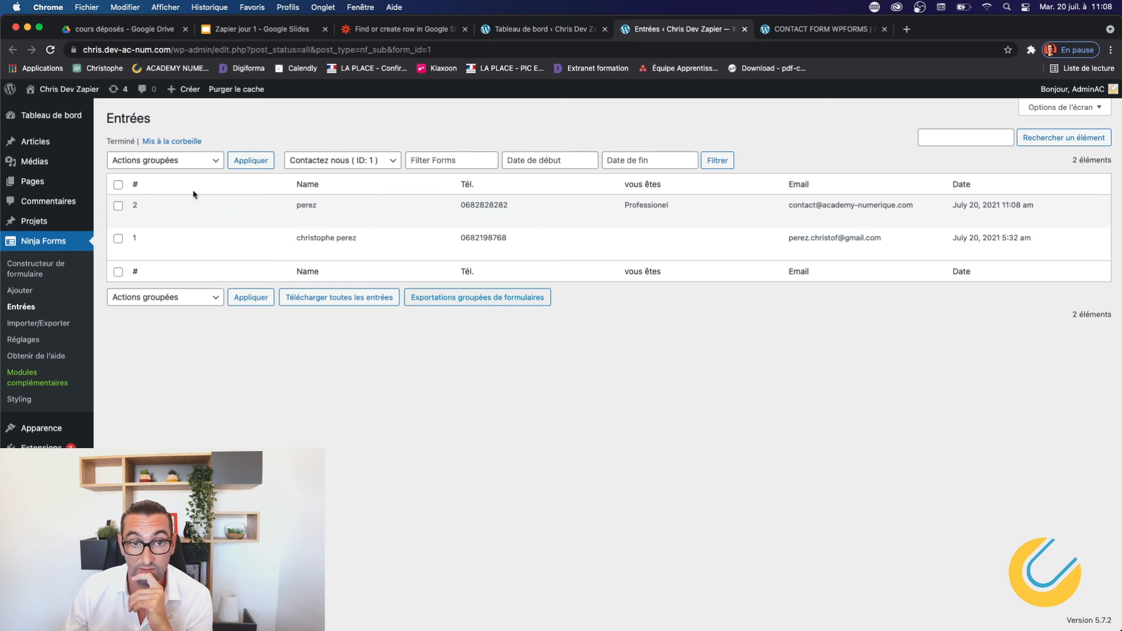
click(43, 241)
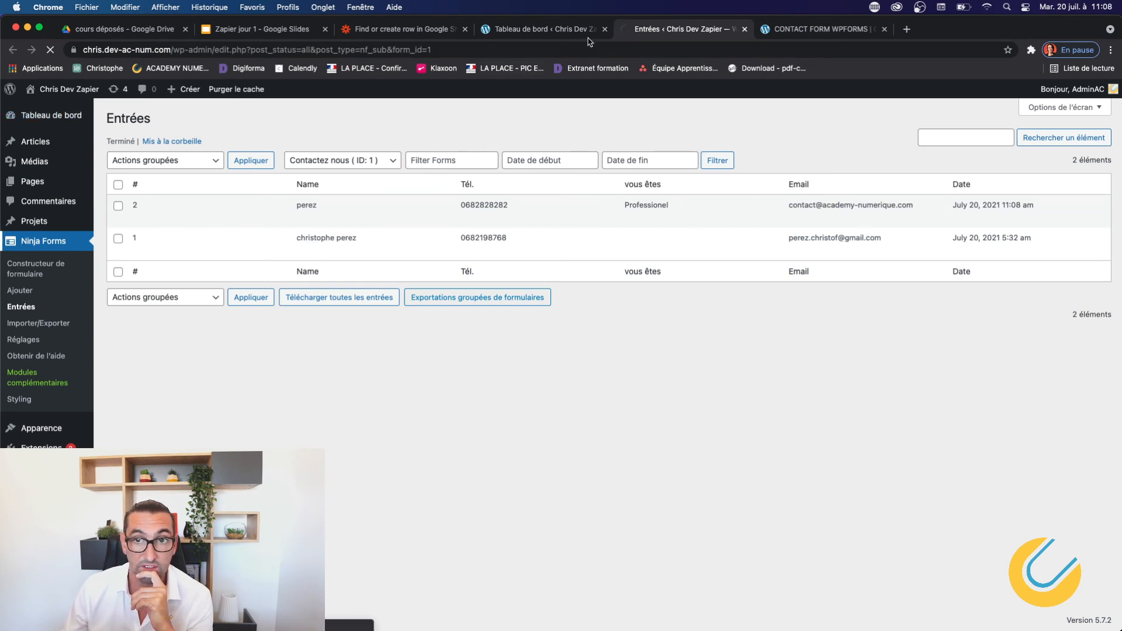
click(807, 30)
Test the trigger and review Request A's date, name, e-mail and message values.
click(404, 30)
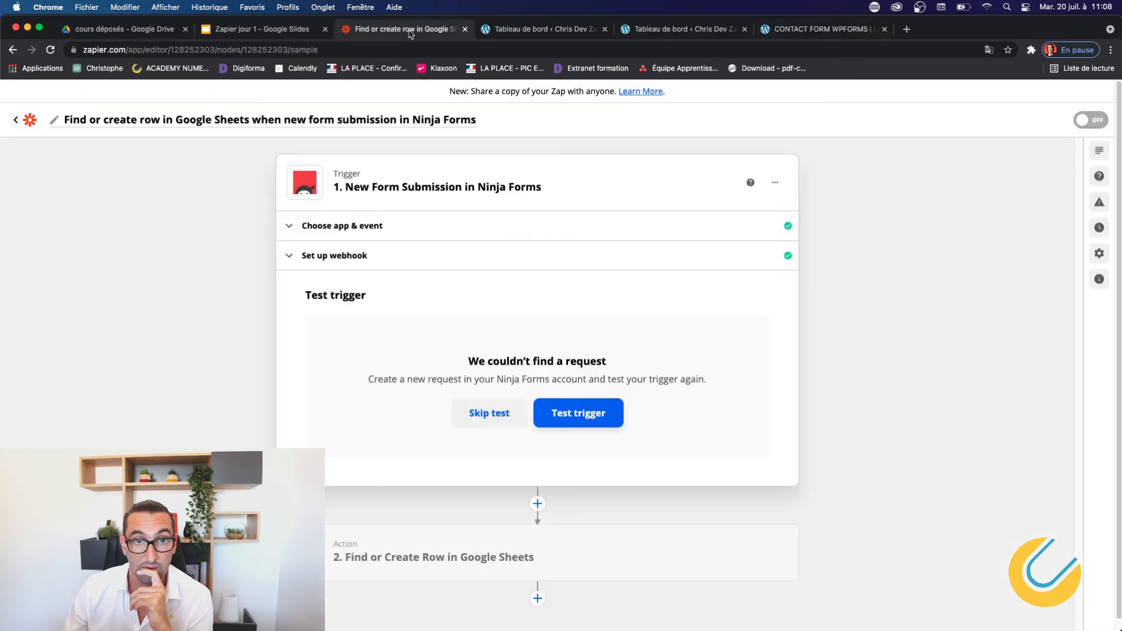
click(570, 414)
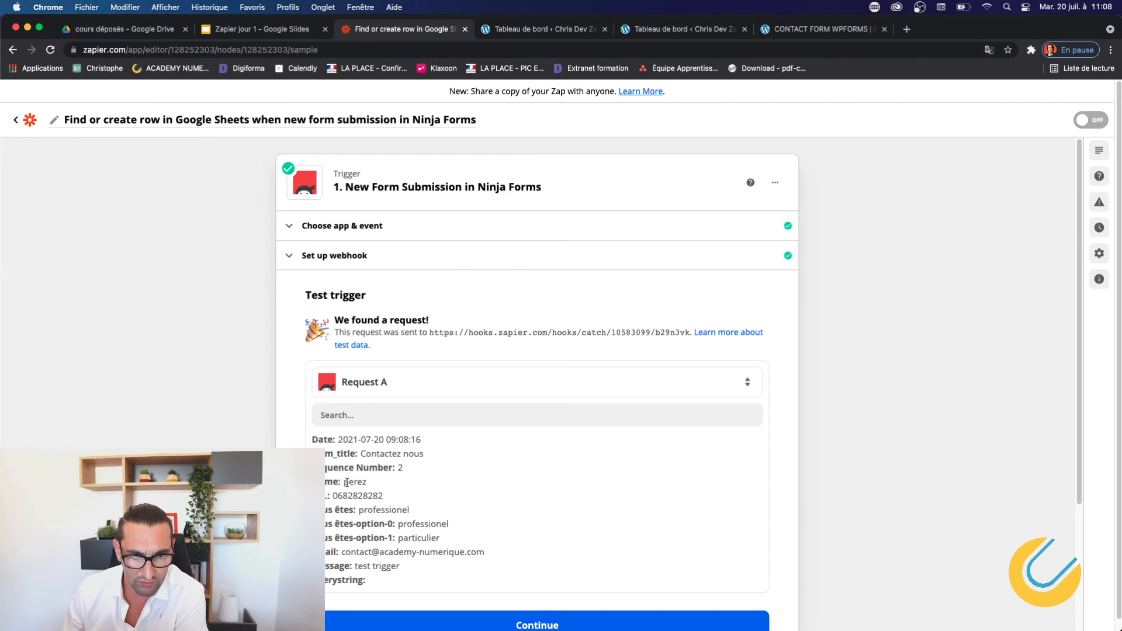
drag(337, 439, 404, 454)
drag(348, 481, 416, 514)
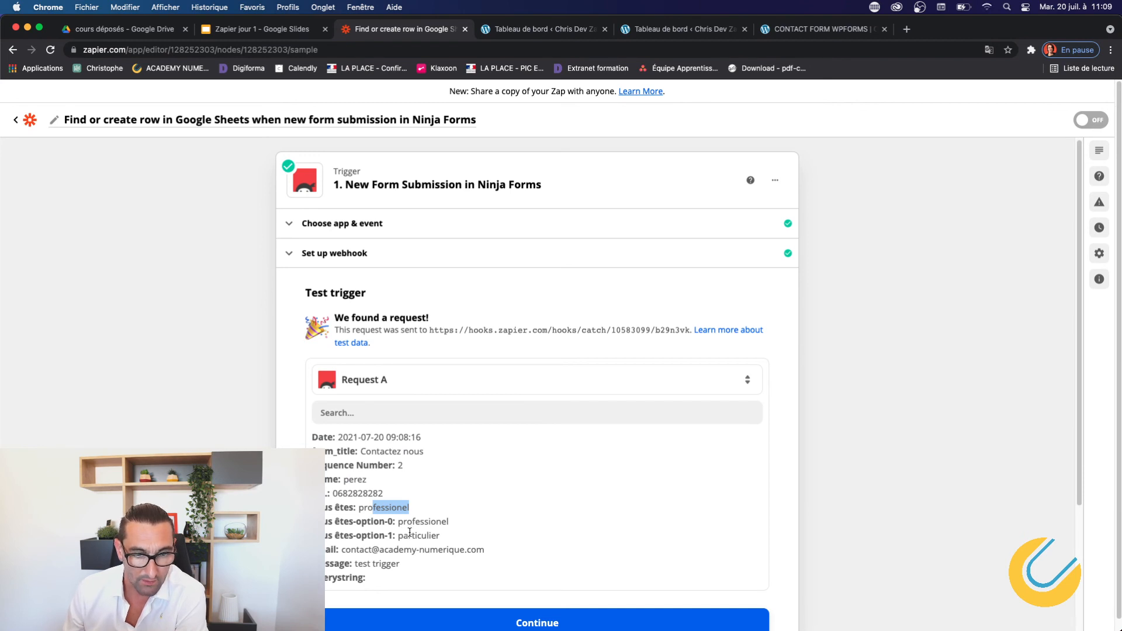
drag(343, 550, 467, 549)
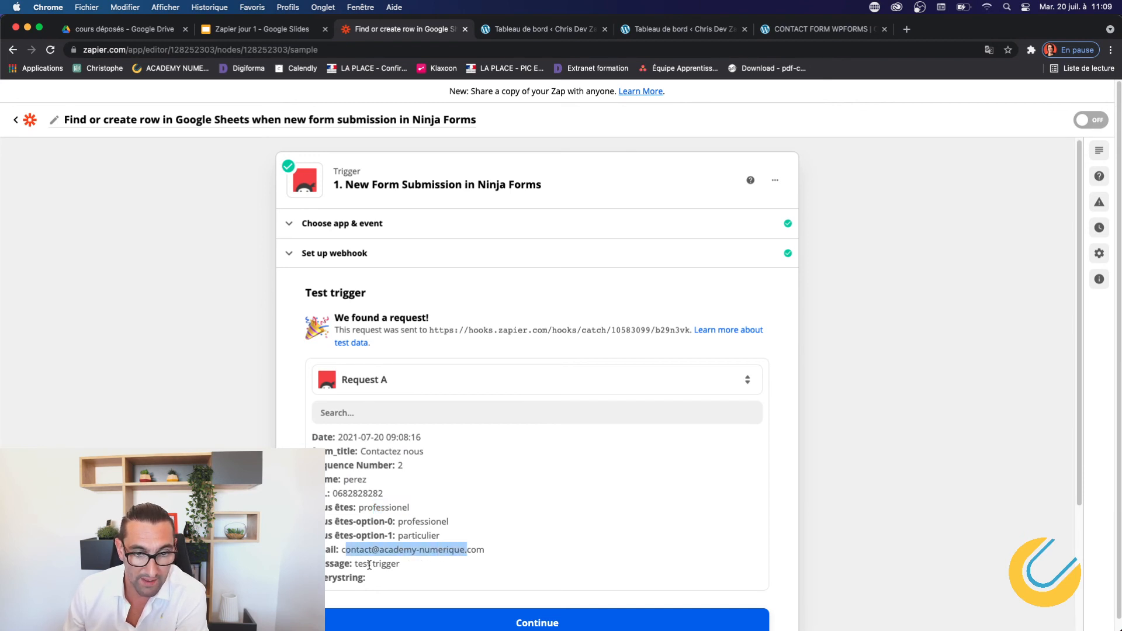
drag(354, 565, 418, 568)
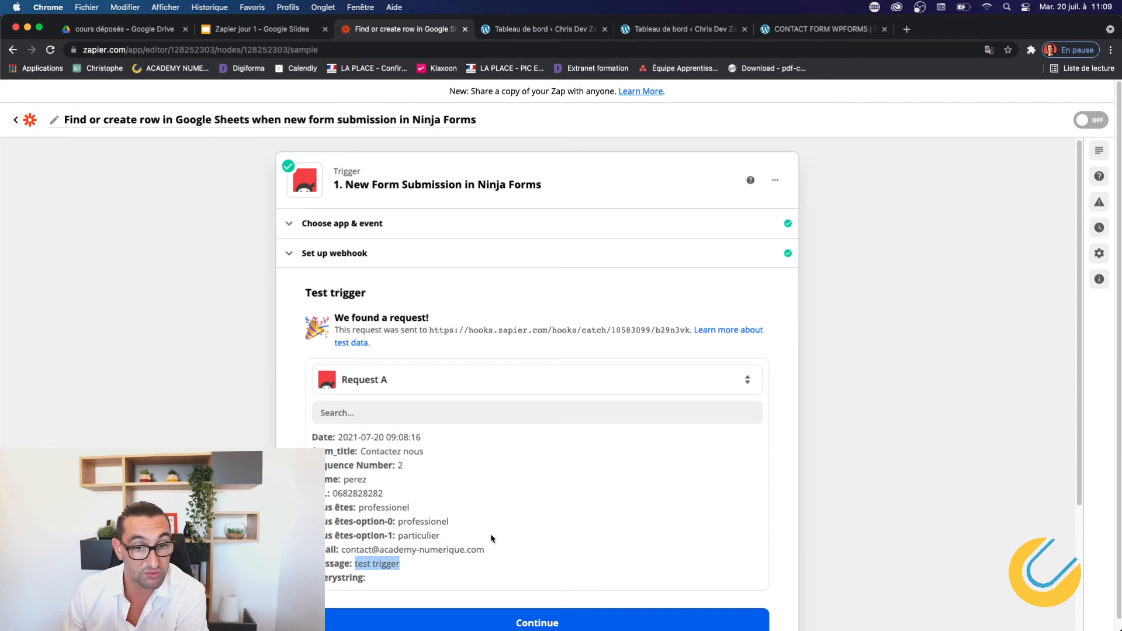
scroll(491, 536, down, 1)
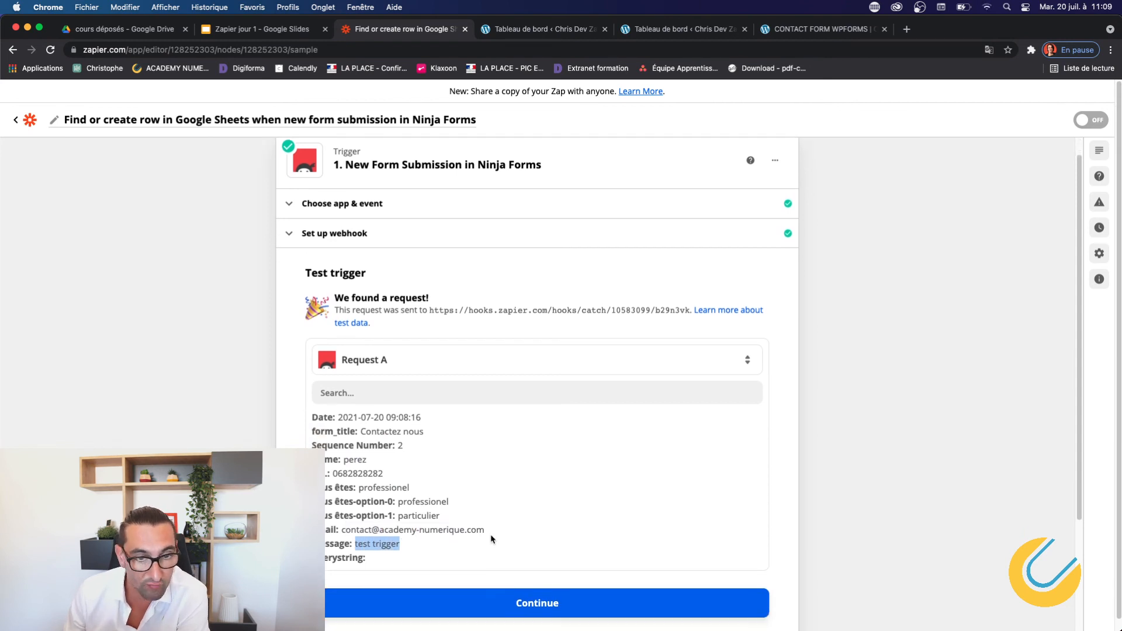
Check the received-requests list with Load More, then continue with Request A to the action step.
click(408, 351)
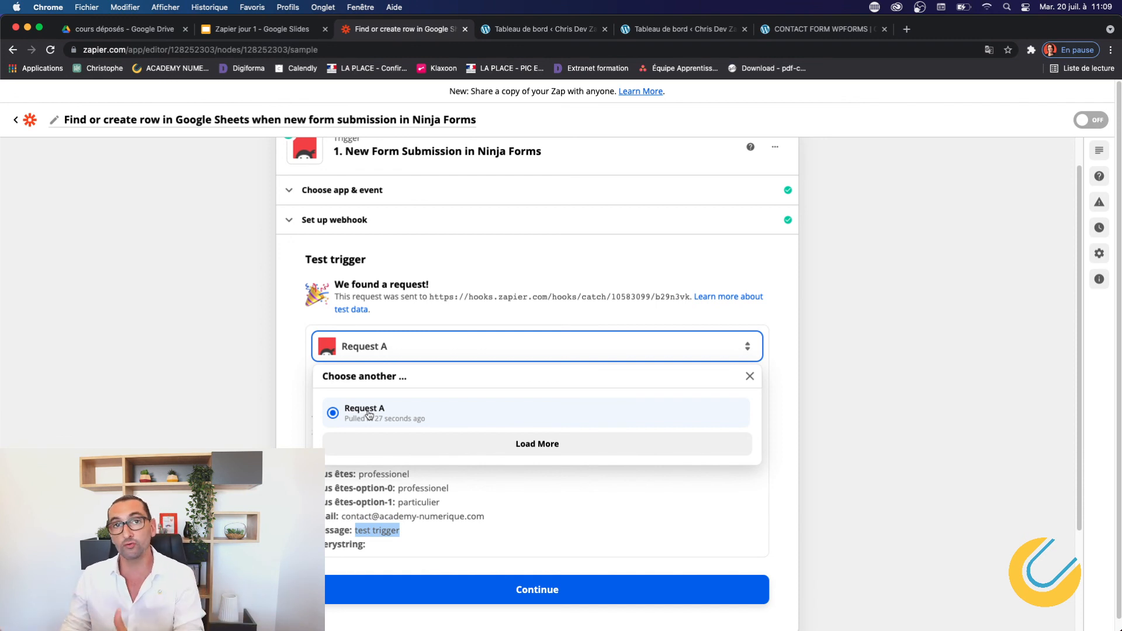
click(502, 444)
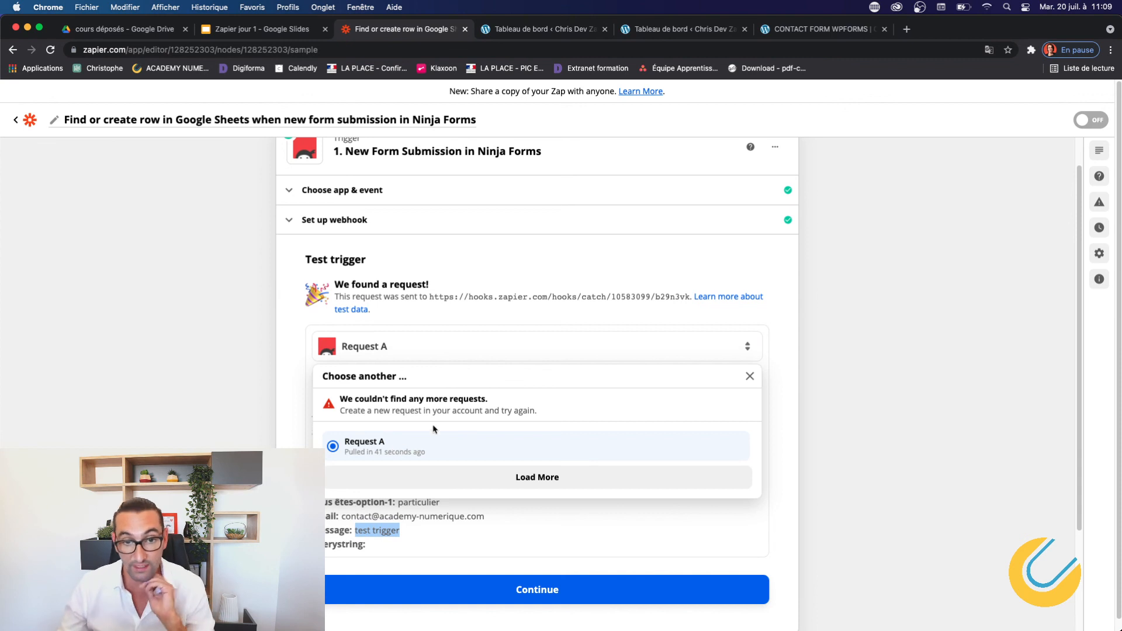
click(751, 377)
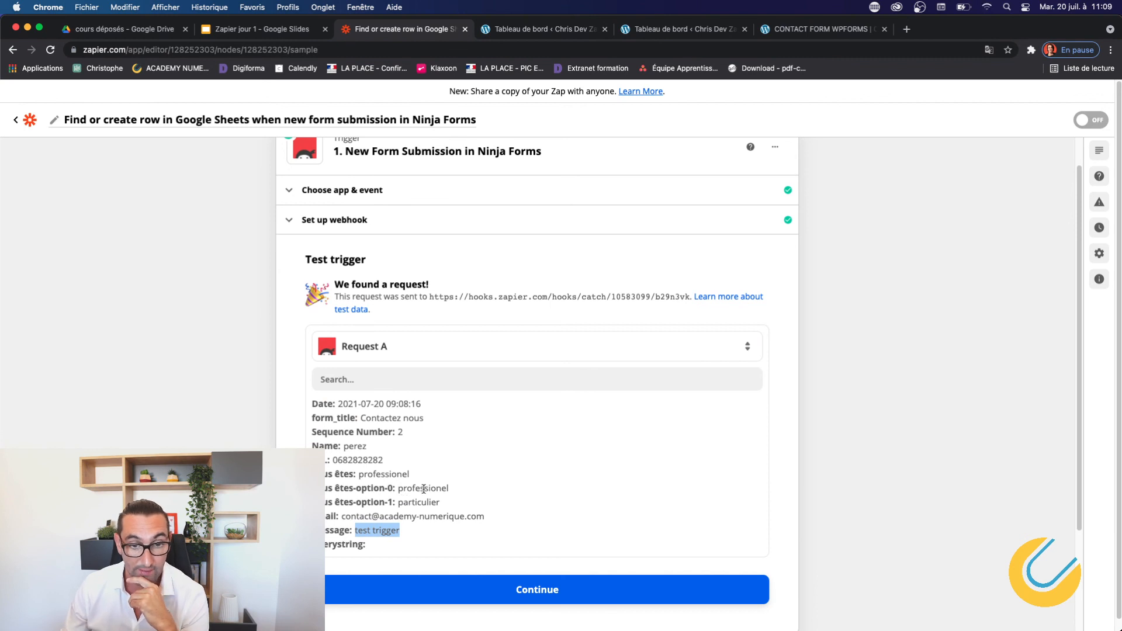
scroll(543, 505, down, 3)
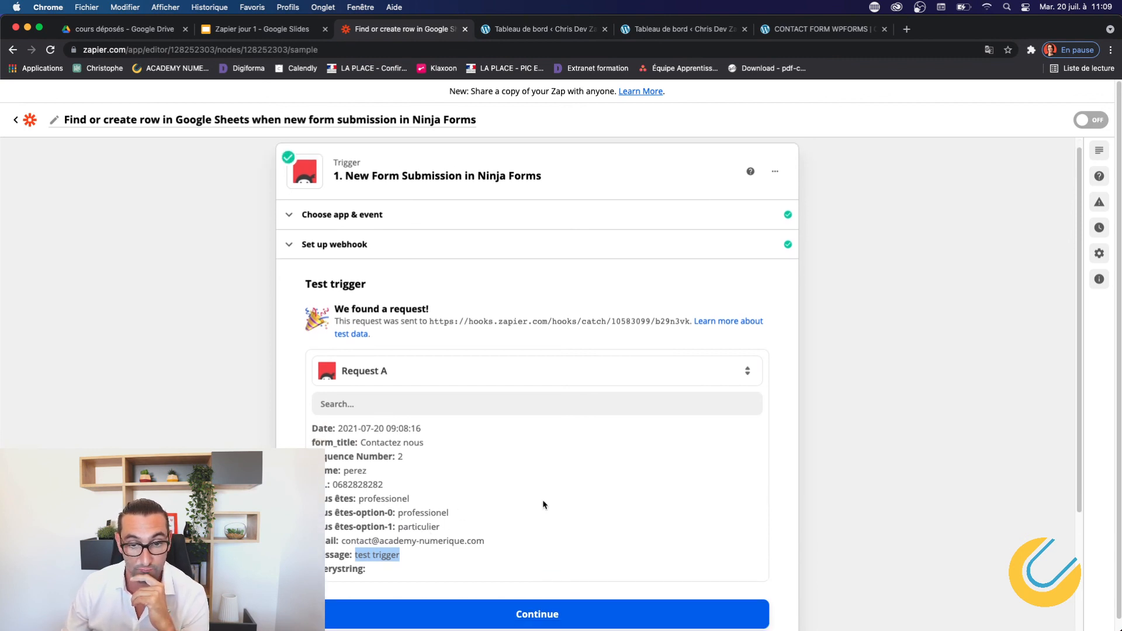
drag(368, 287, 412, 423)
click(449, 224)
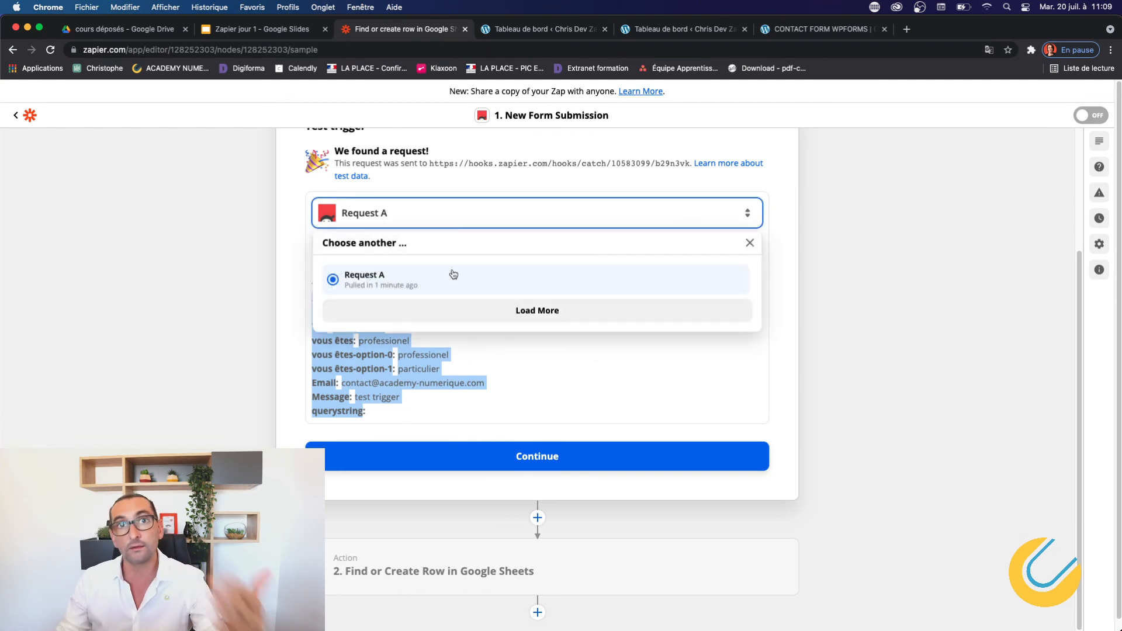
click(266, 313)
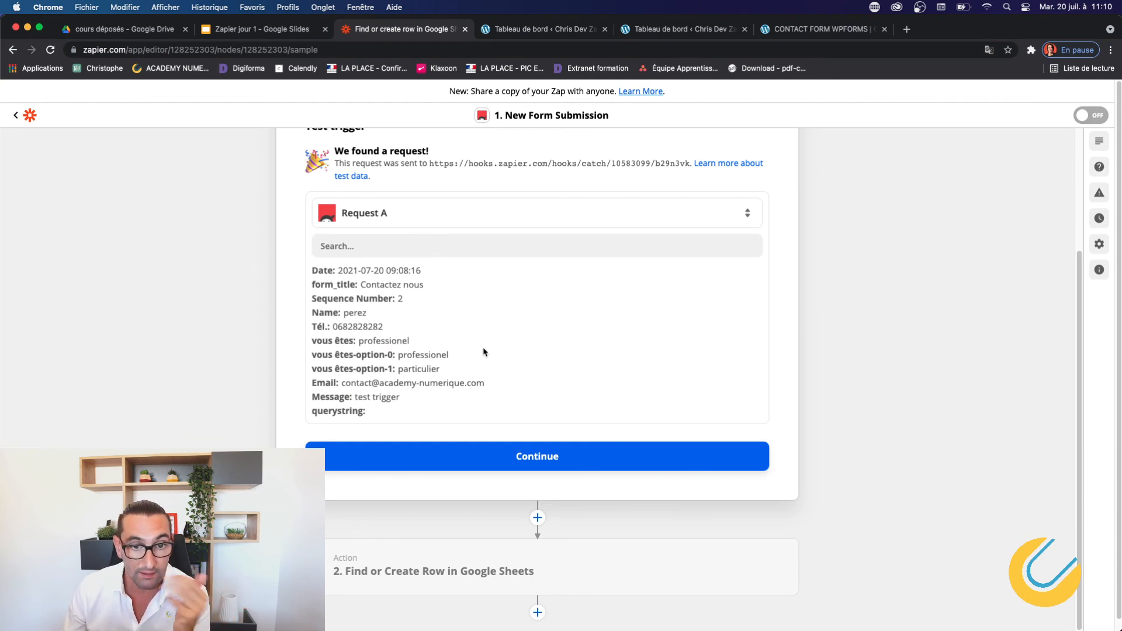
click(537, 461)
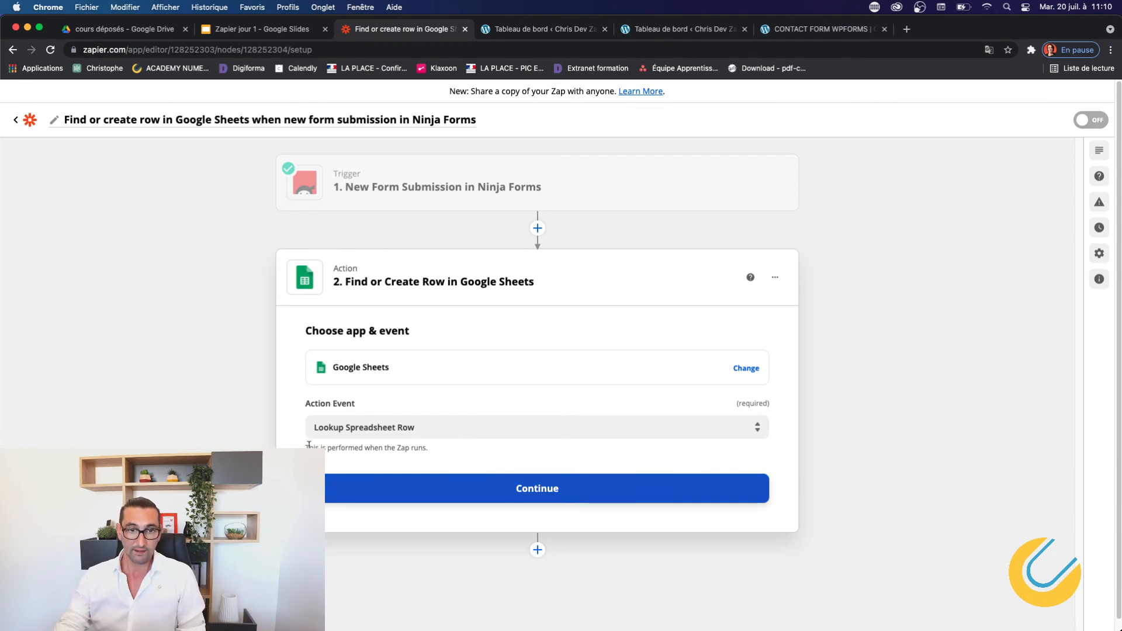
Review the Google Sheets action events and keep Lookup Spreadsheet Row selected.
click(469, 429)
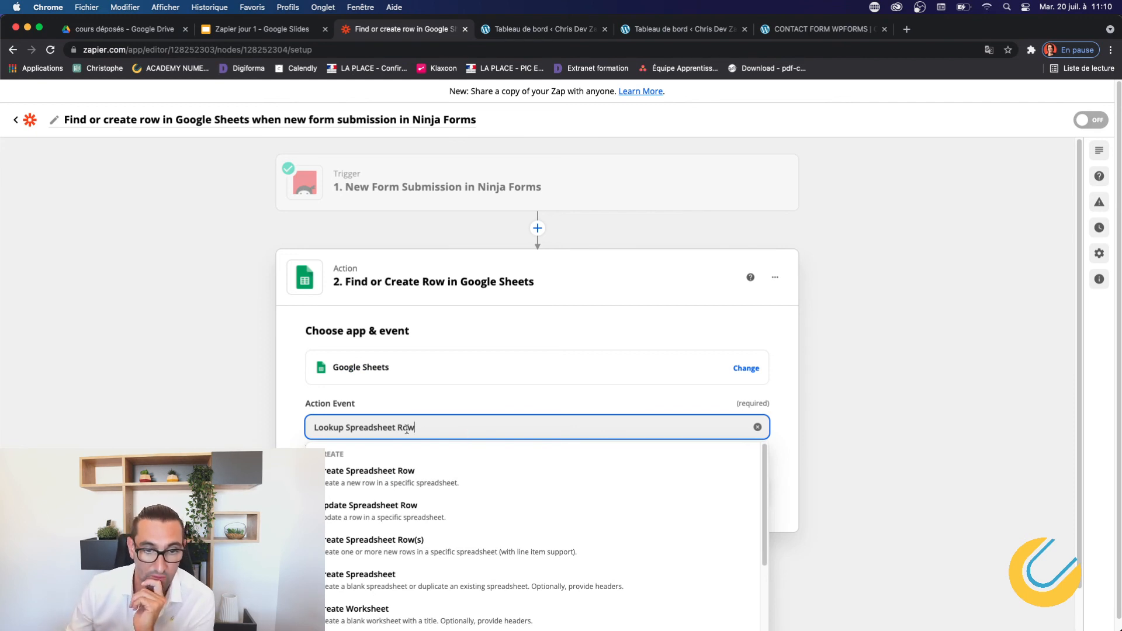
click(296, 428)
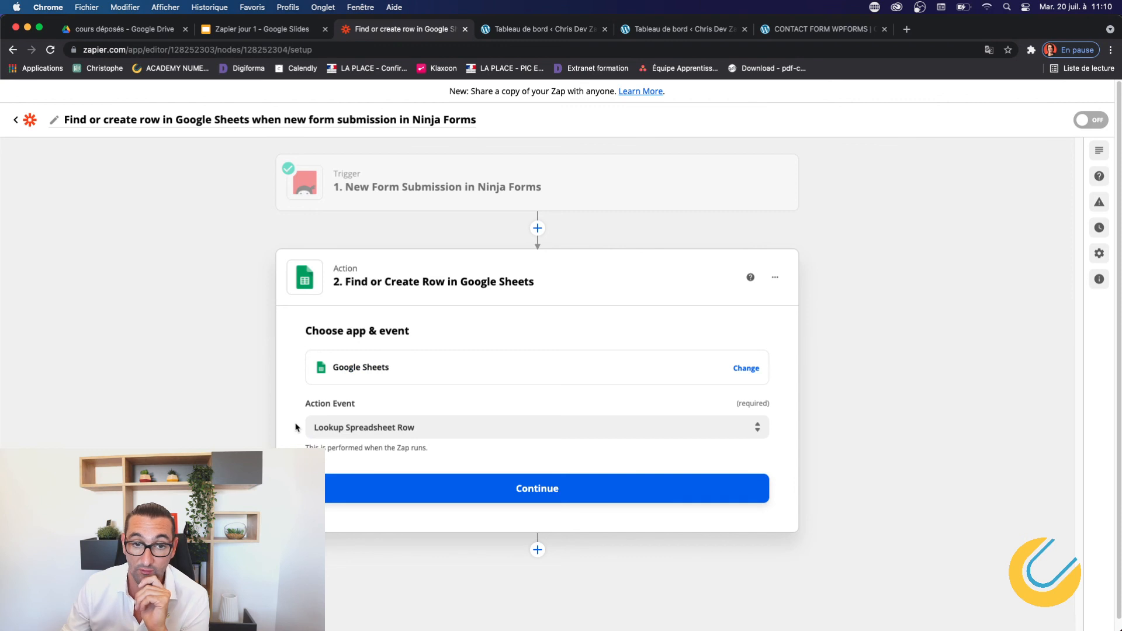